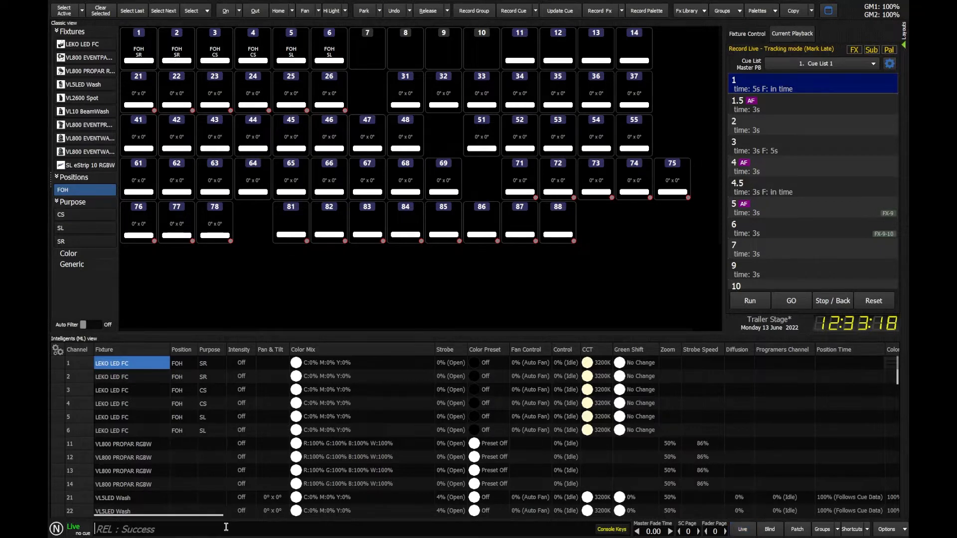
Step: Record channels 1, 3 and 5 as group 2 and release the selection
text(1+3+5)
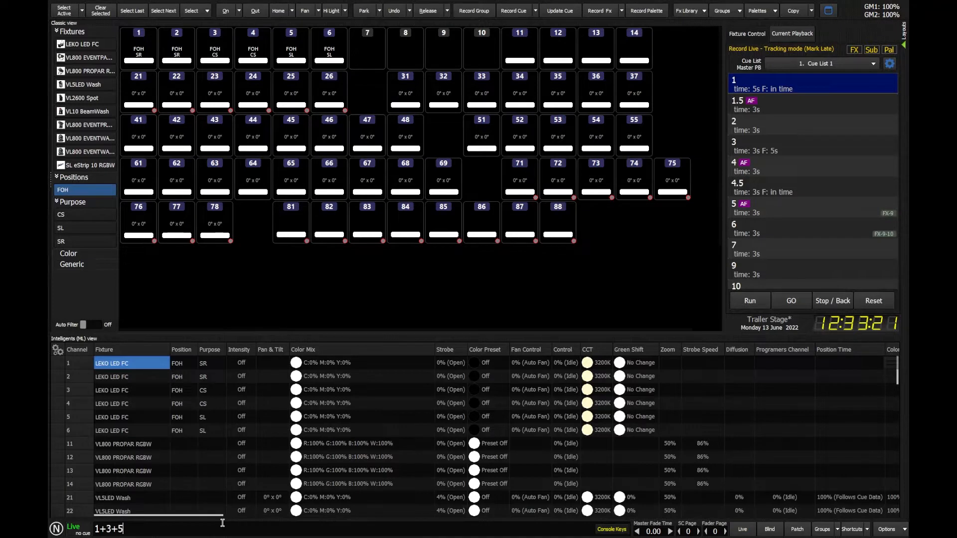
key(Return)
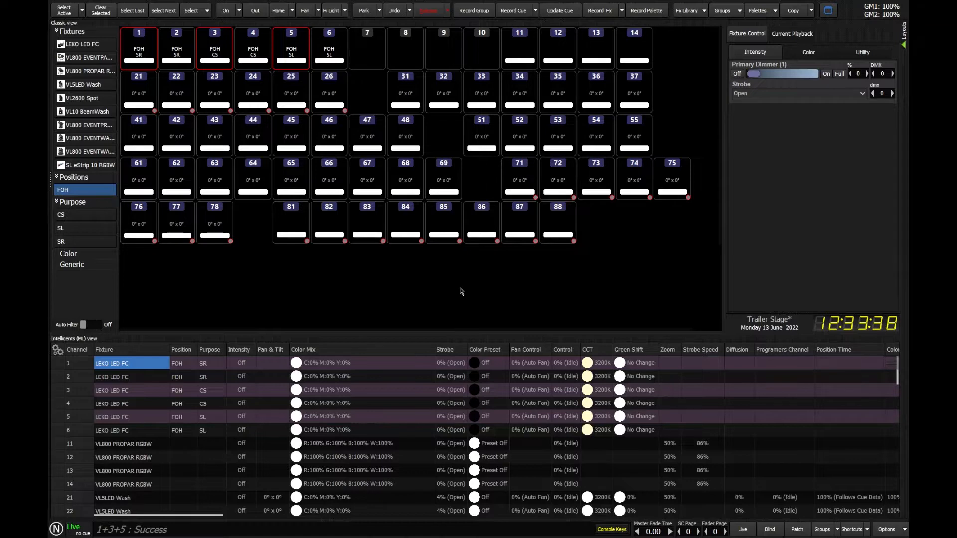
key(r)
key(g)
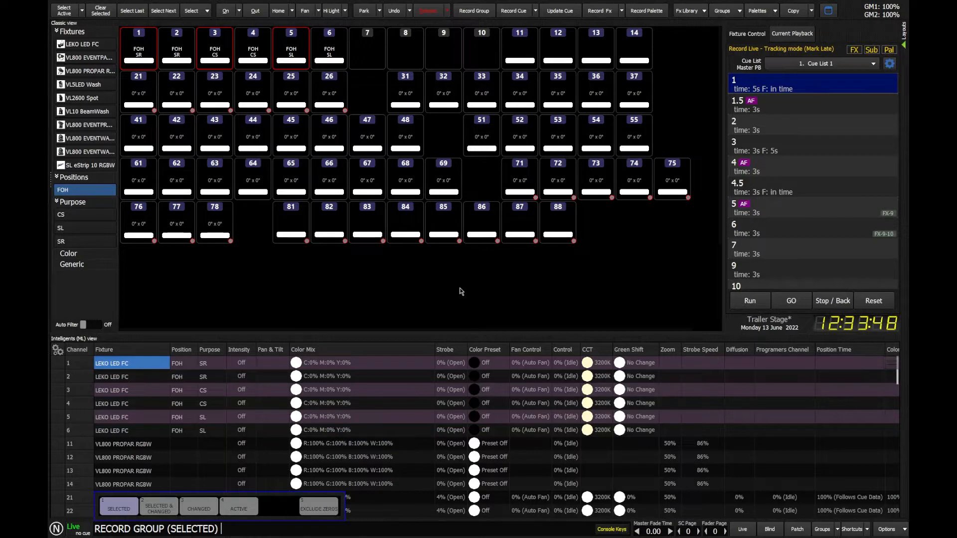
text(2)
key(Return)
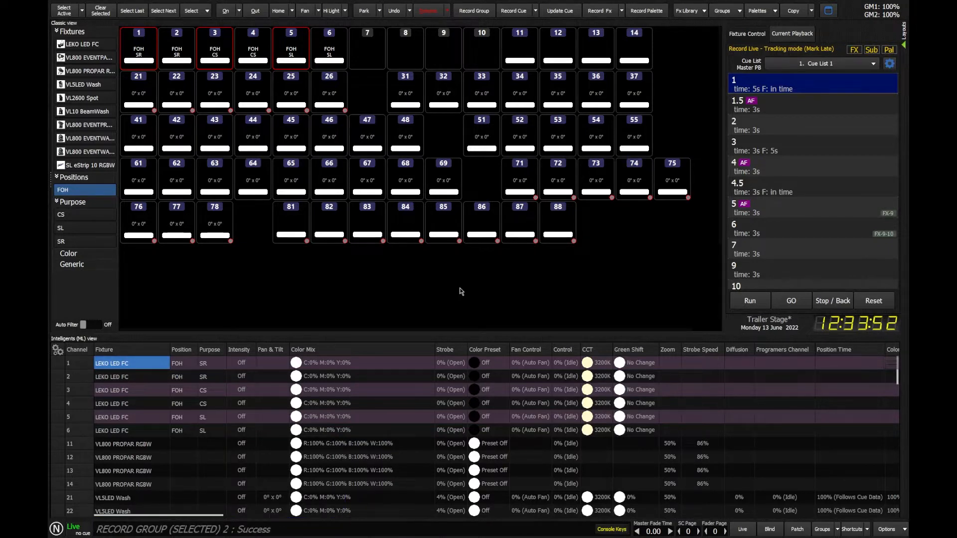
key(Escape)
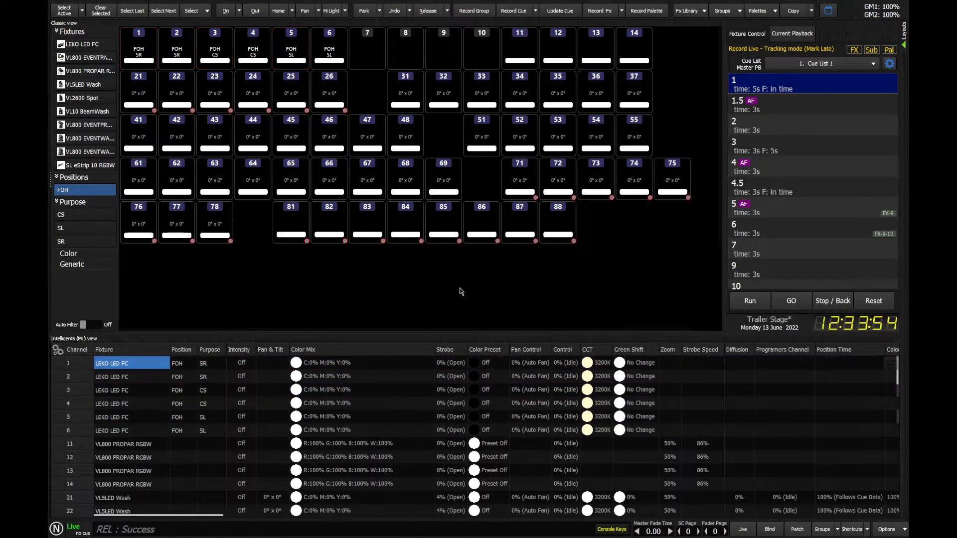
Step: Recall group 2 from the groups list, set its intensity to 50 percent, and release it
click(732, 13)
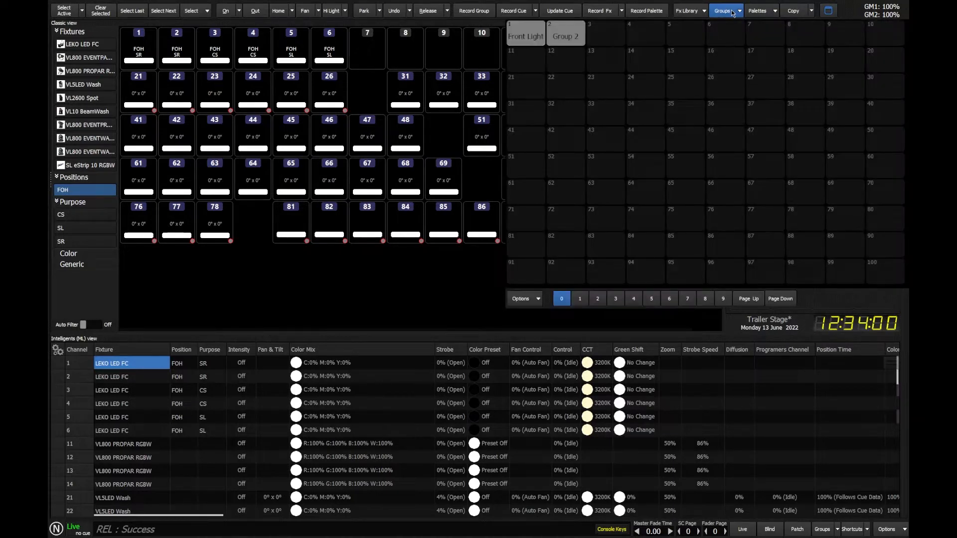
click(570, 43)
click(569, 40)
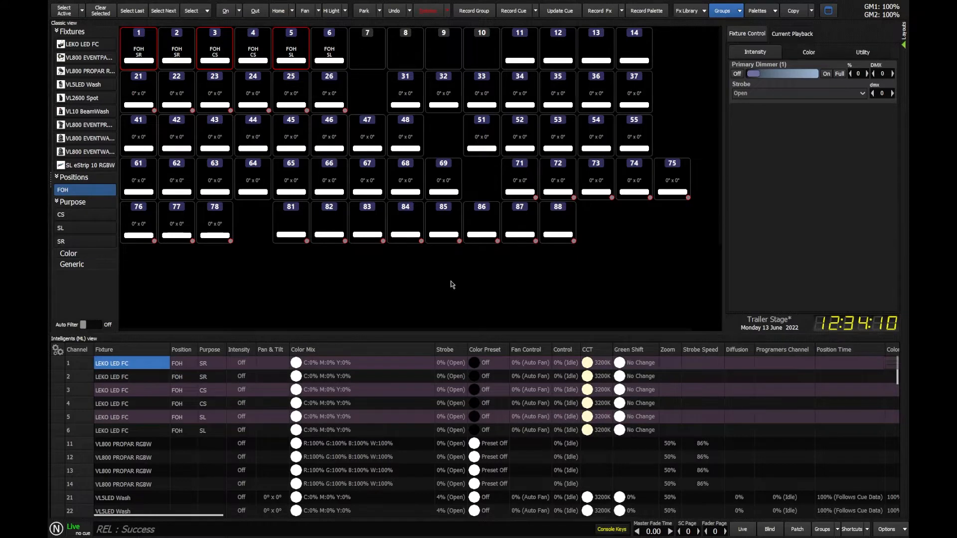
text(@50)
key(Return)
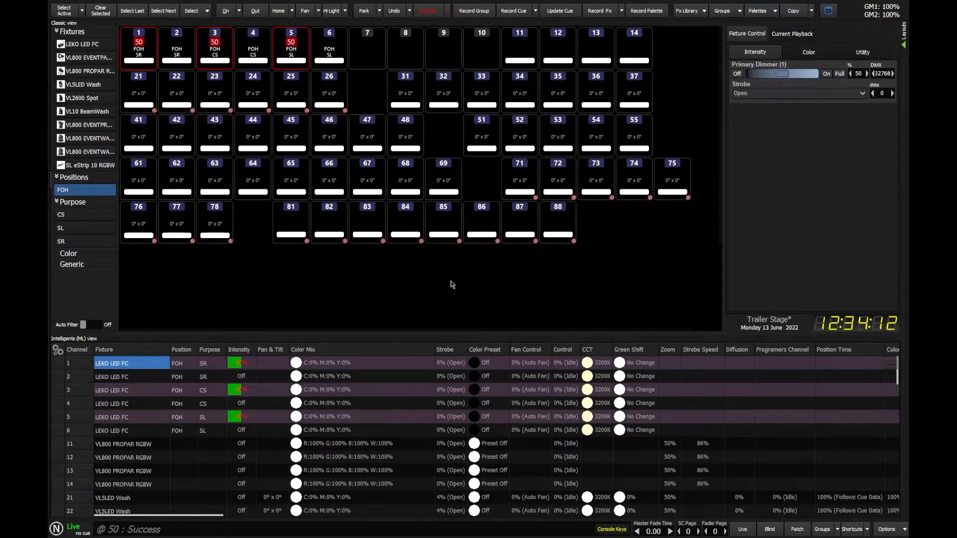
key(ctrl+BackSpace)
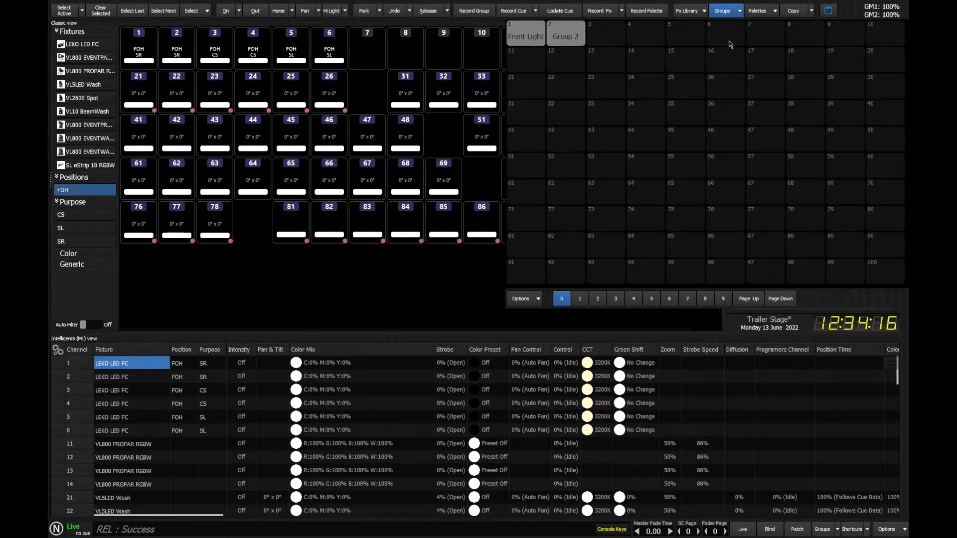
Step: Select the Front Light group from the groups list and release it
click(722, 11)
click(536, 40)
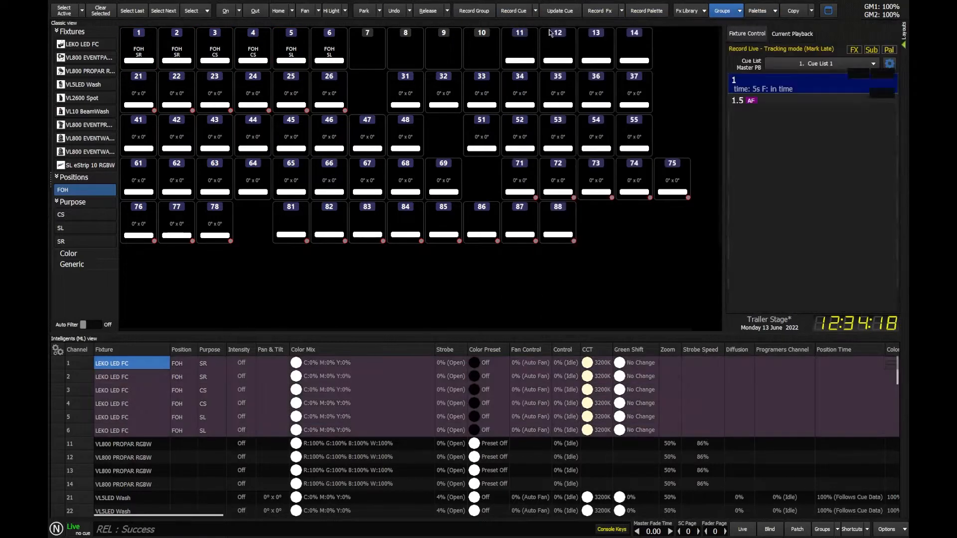
key(ctrl+BackSpace)
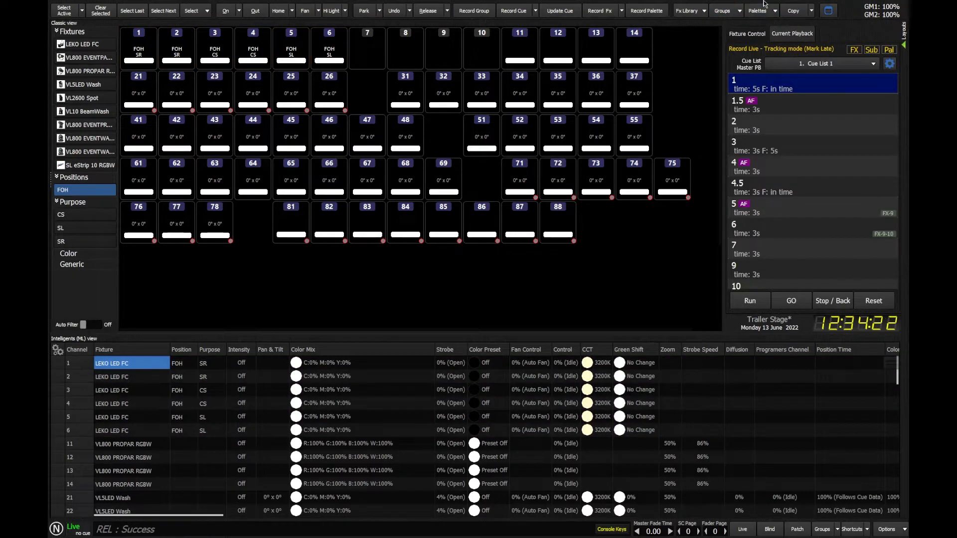
Step: Label group 2 as "Odd Front Light"
click(722, 11)
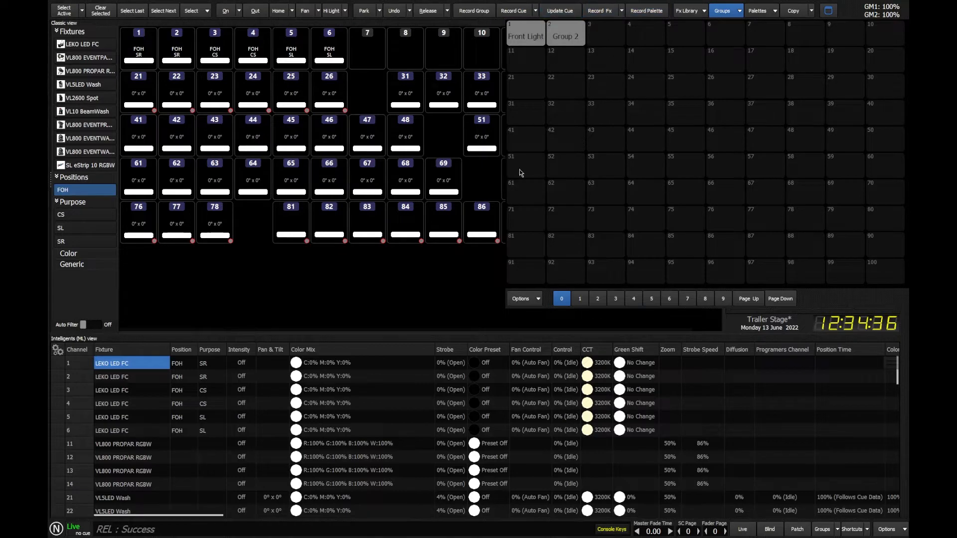
click(441, 262)
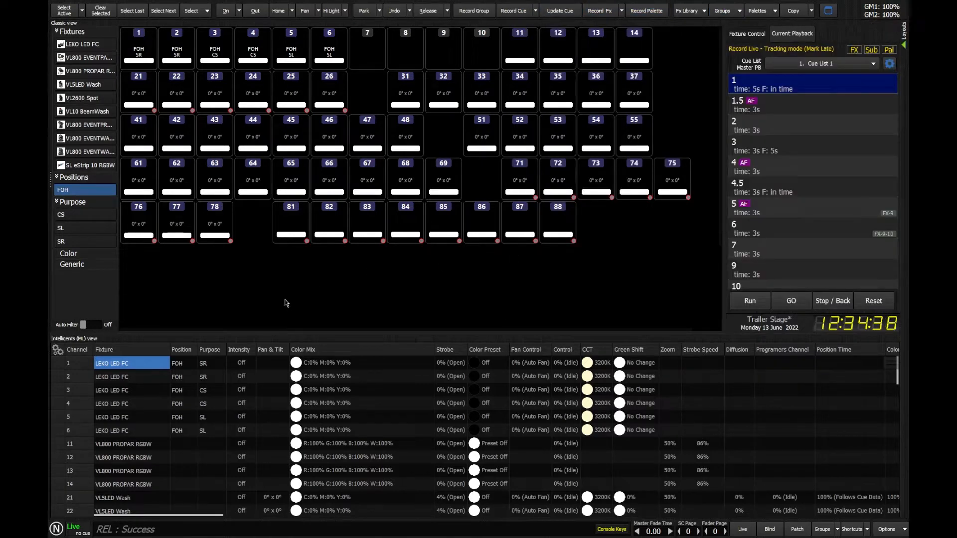
text(g2)
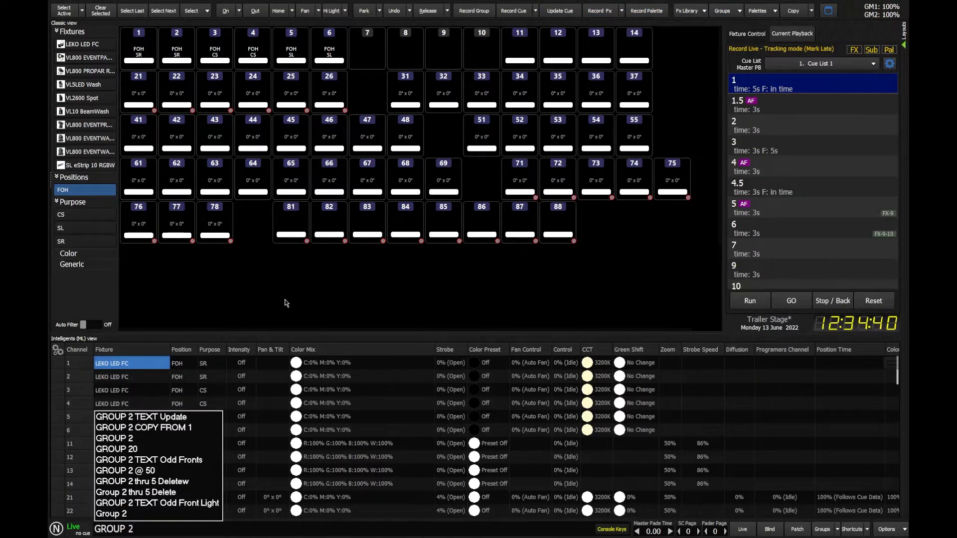
text(t)
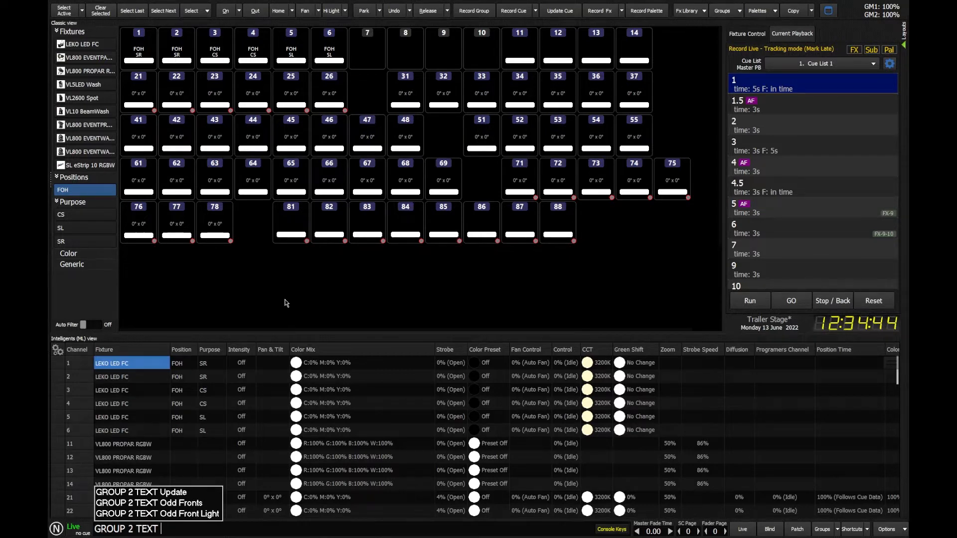
text(Odd )
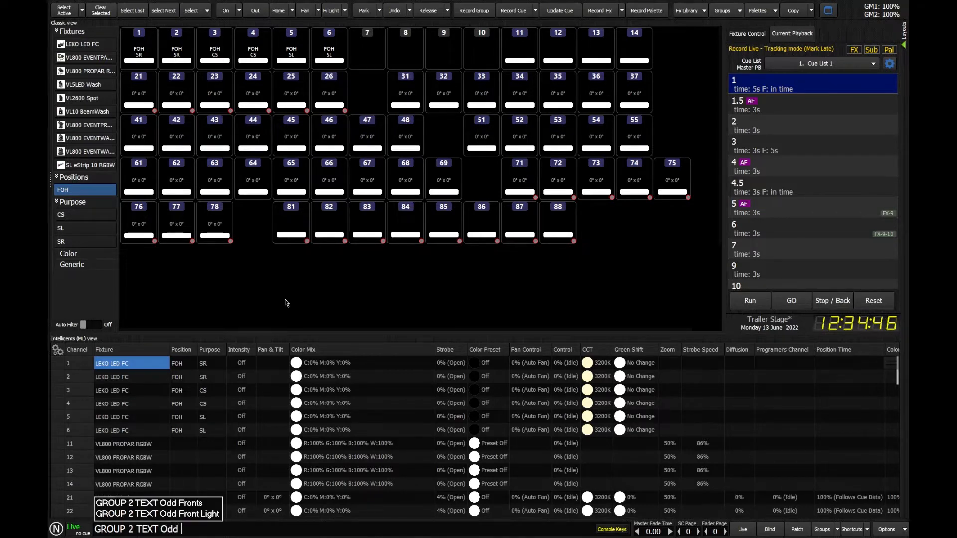
text(Front Ligh)
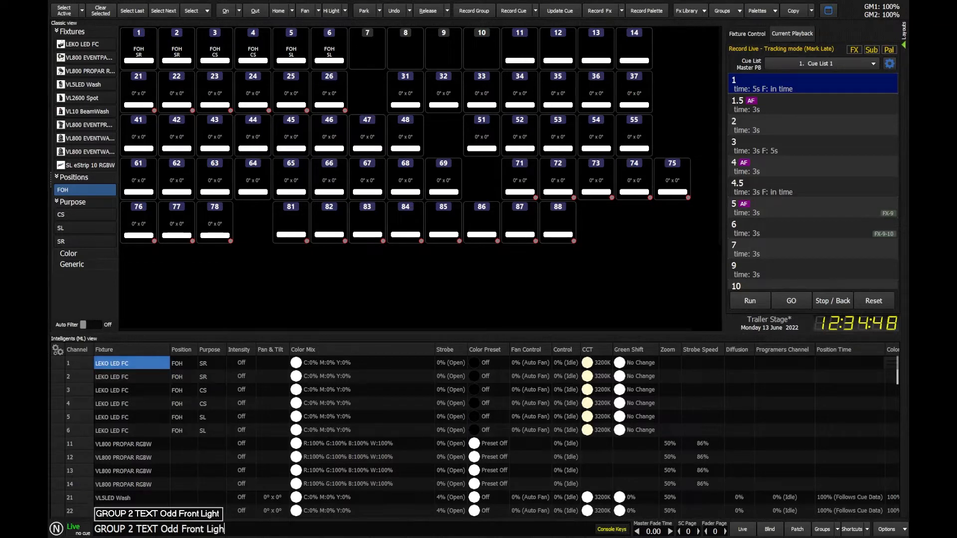
text(t)
key(Return)
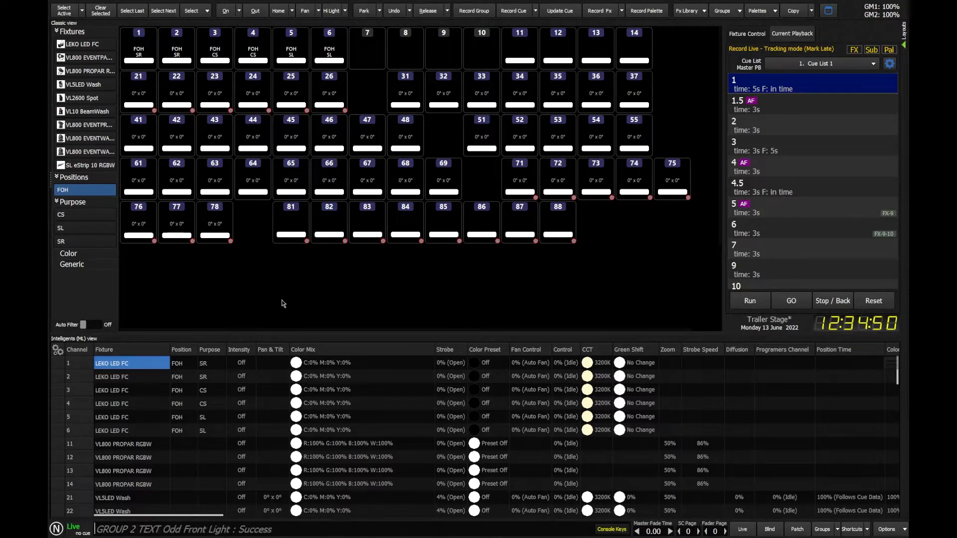
Step: Check the label of group 2 in the groups list and release any stray fixture selection
click(722, 10)
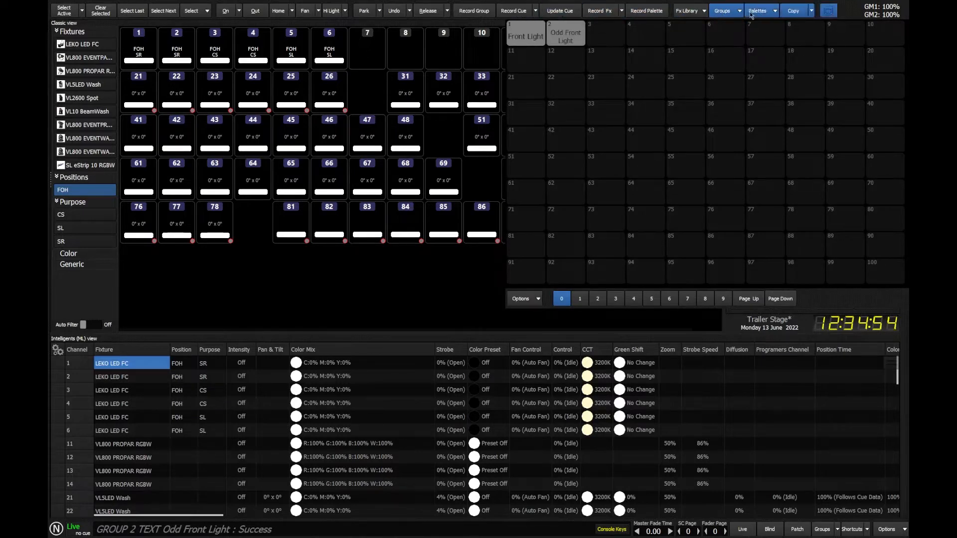
click(344, 300)
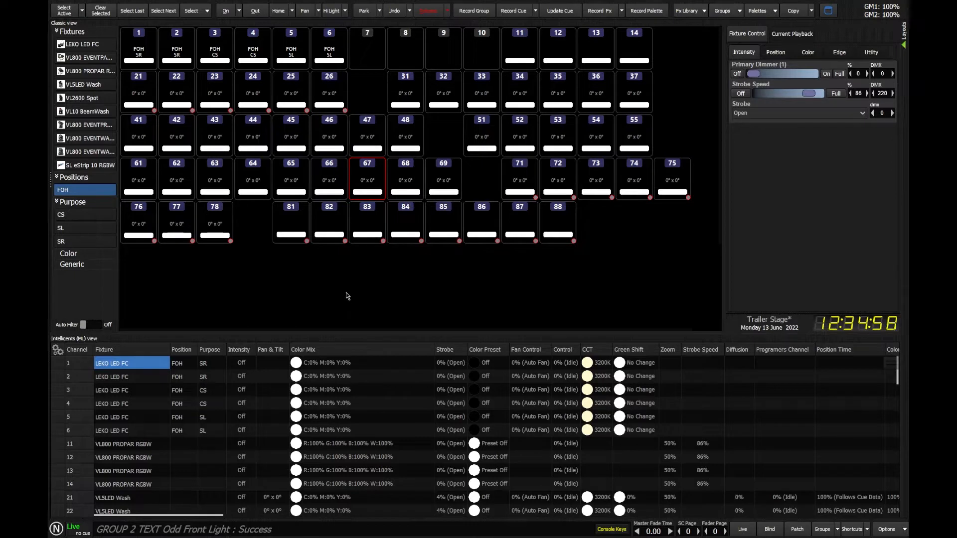
key(r)
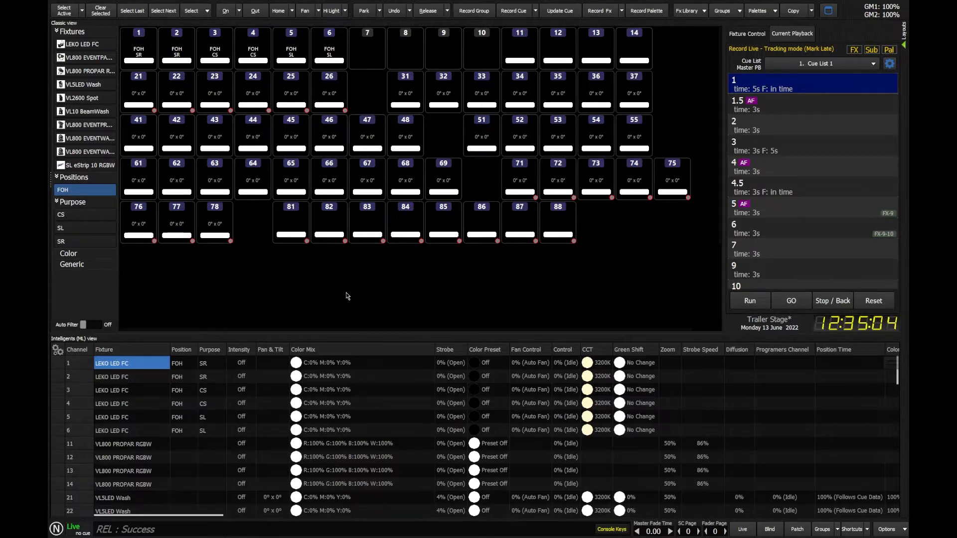
click(732, 10)
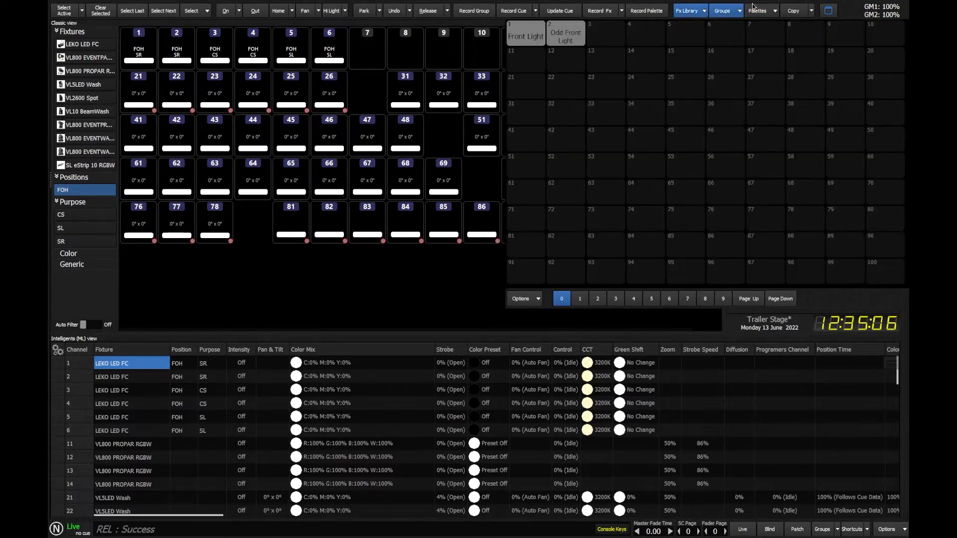
click(729, 11)
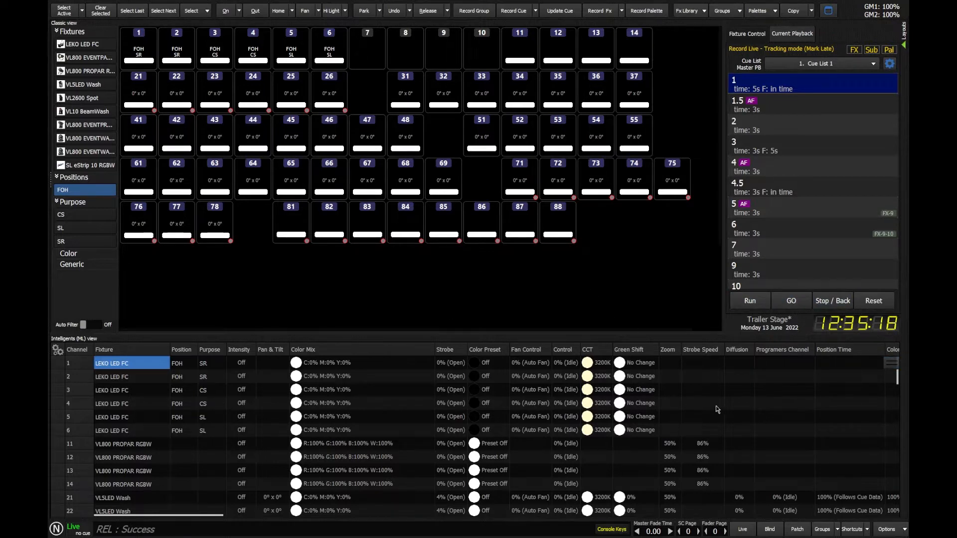
Step: Split the Intelligents view side by side in the layout and add a Groups view beside it
click(830, 8)
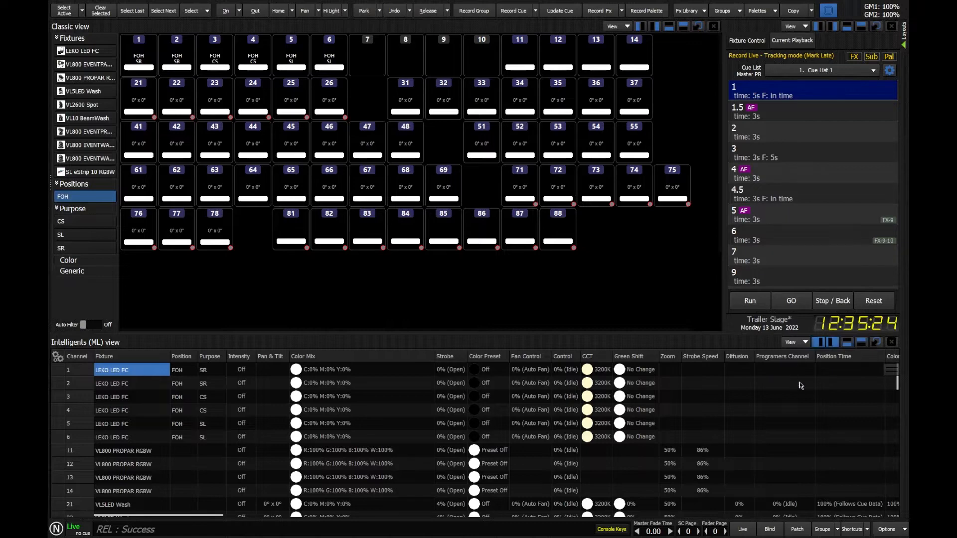
click(835, 345)
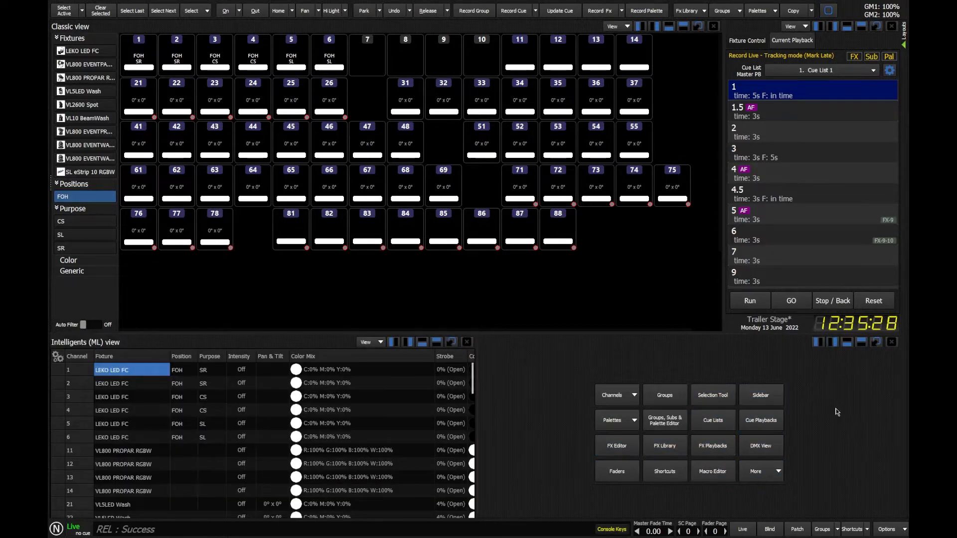
click(668, 397)
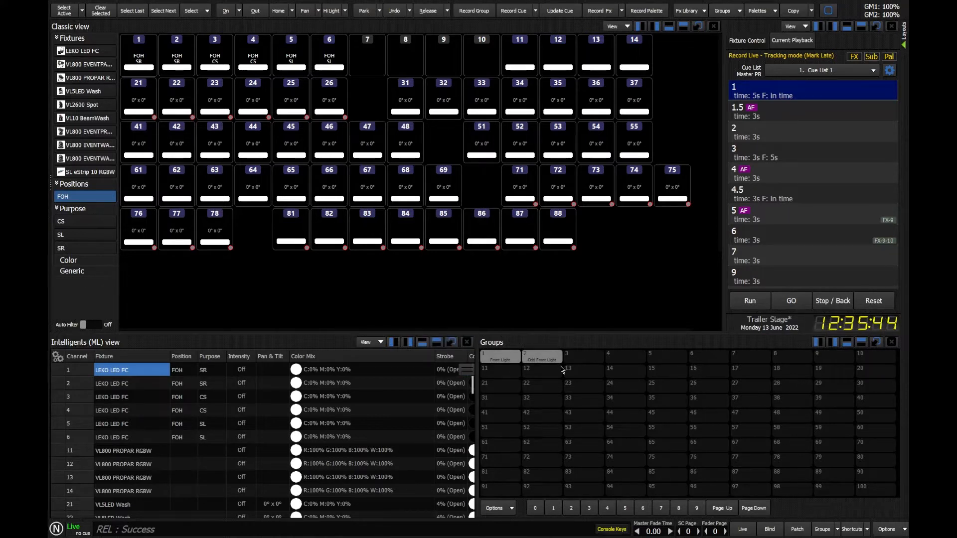
Step: Set the Groups view grid to 10 columns and 5 rows
click(496, 509)
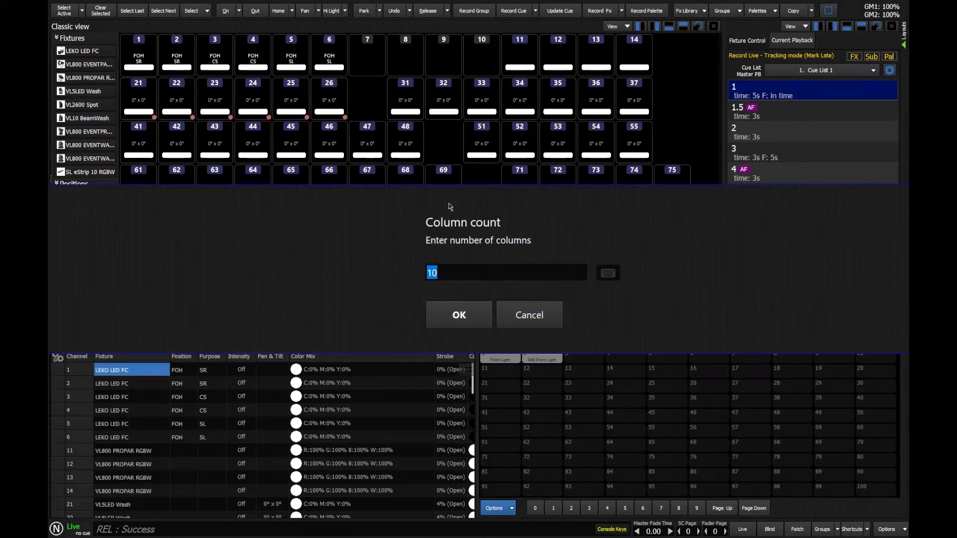
click(459, 315)
text(5)
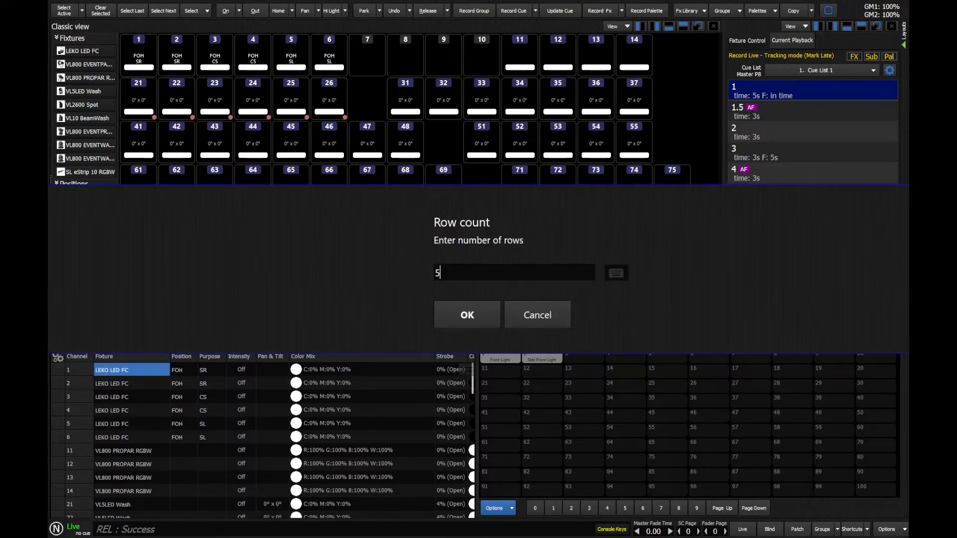
click(466, 318)
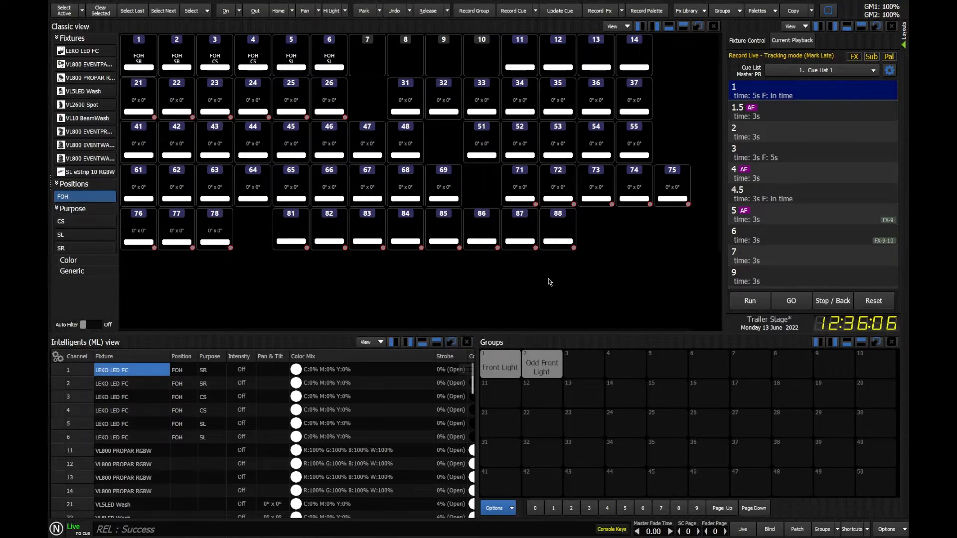
Step: Select the Odd Front Light group in the Groups view, bring it to full, and release it
click(549, 369)
key(at)
key(at)
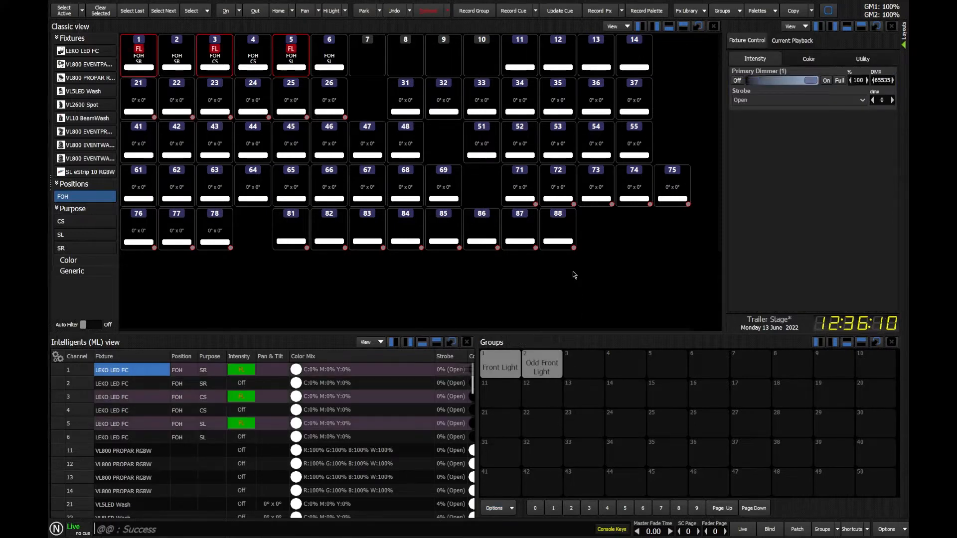
key(ctrl+r)
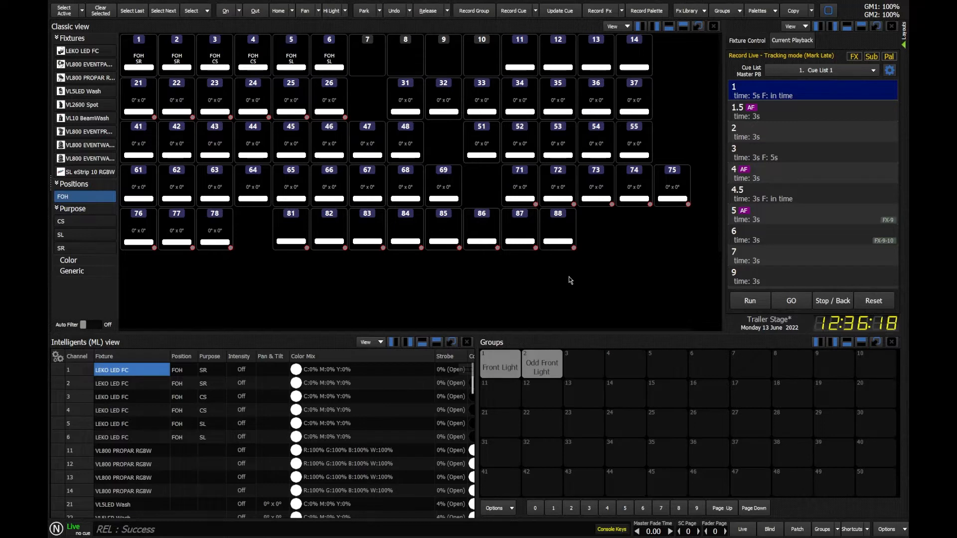
click(548, 362)
Step: Select channels 2, 4 and 6 and set their intensity to 50 percent
text(2+)
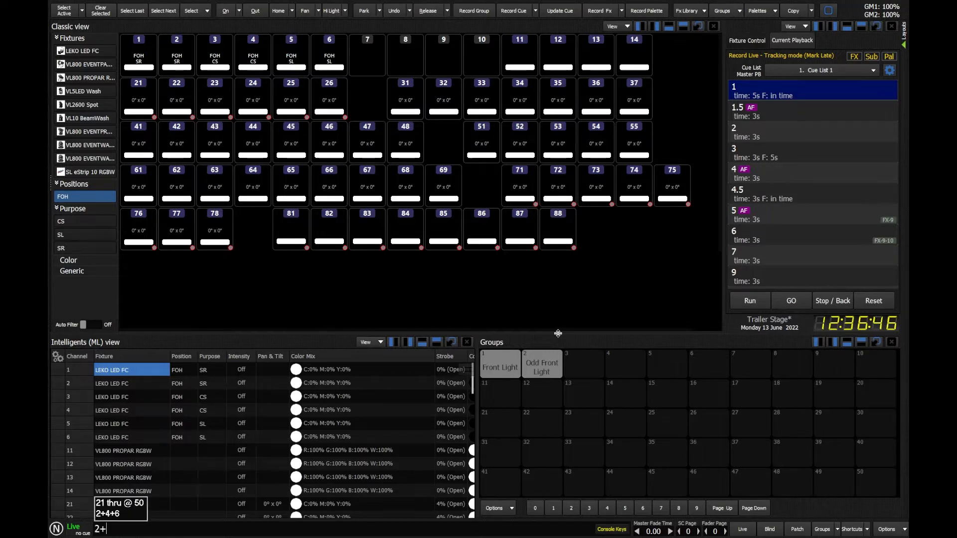
text(4+6)
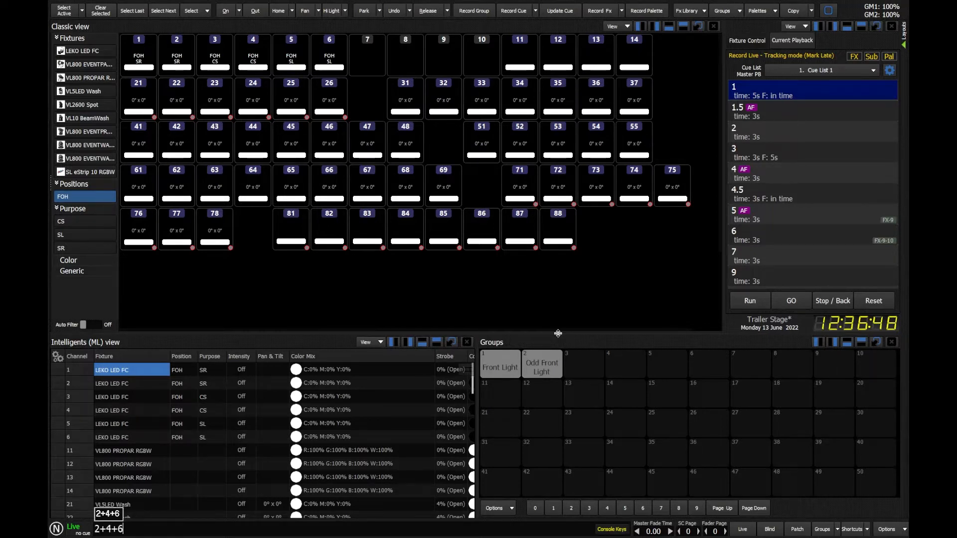
key(Return)
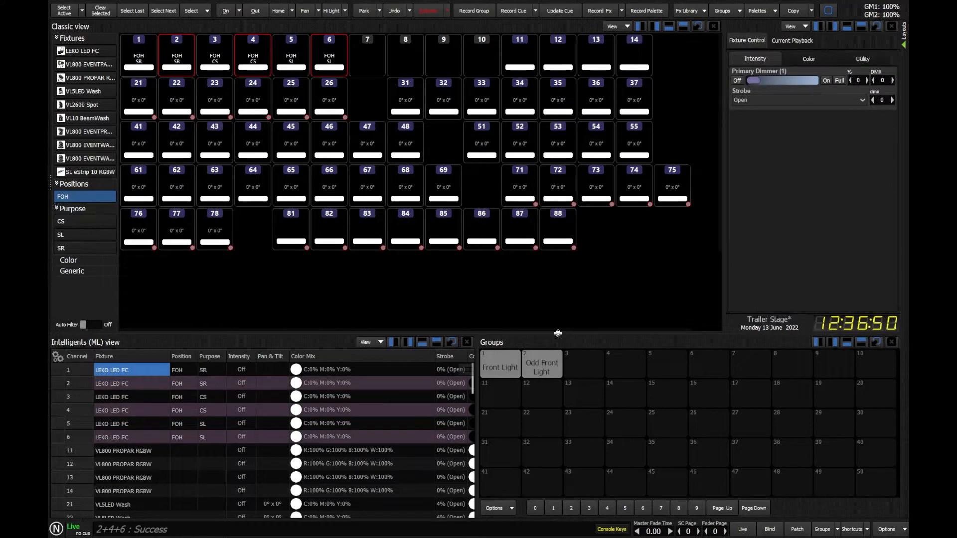
text(@ 50)
key(Return)
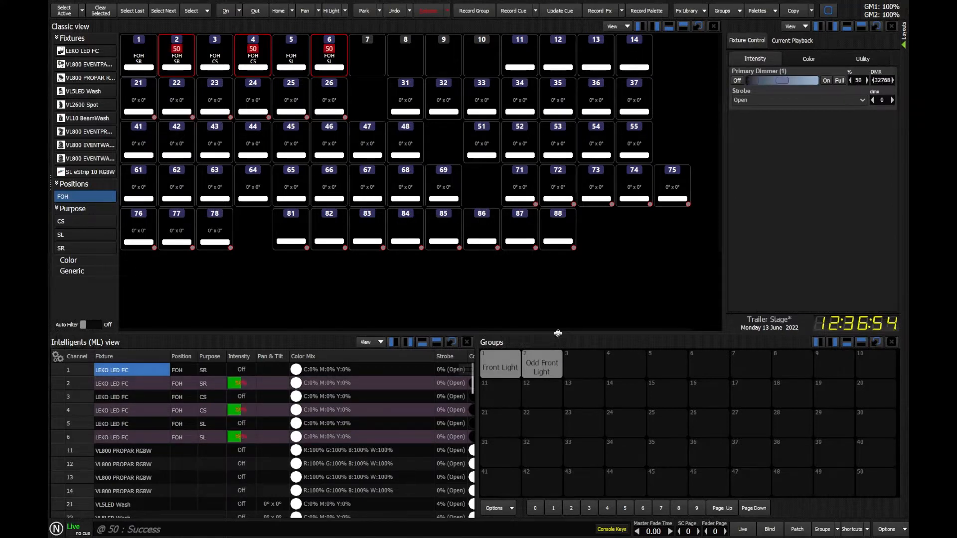
Step: Record the selected channels as group 3 with the label Even Front Light
key(r)
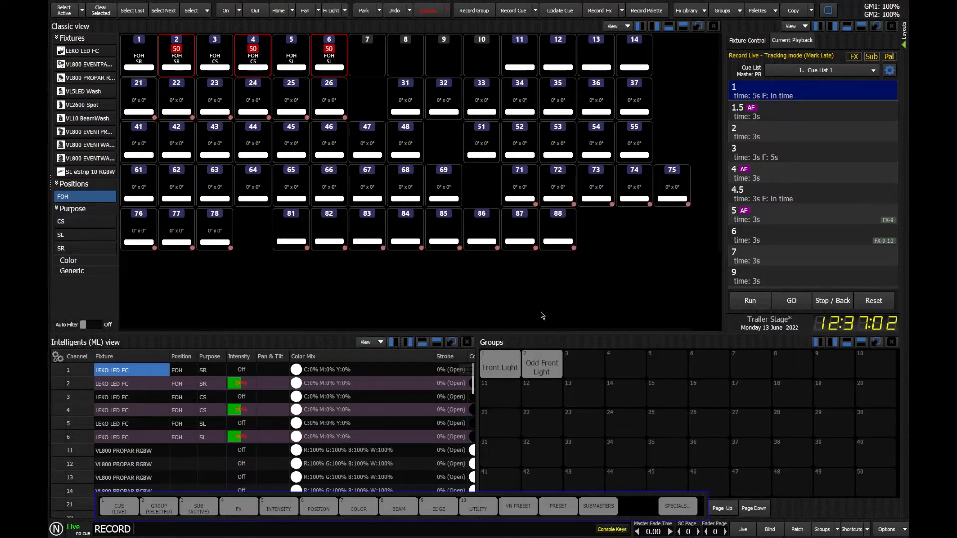
click(587, 369)
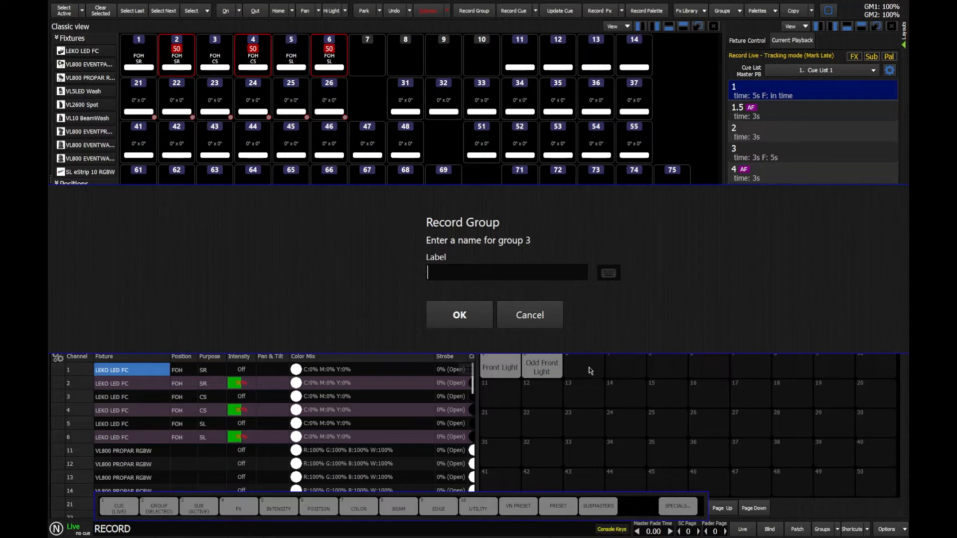
text(Even Front Light)
key(Return)
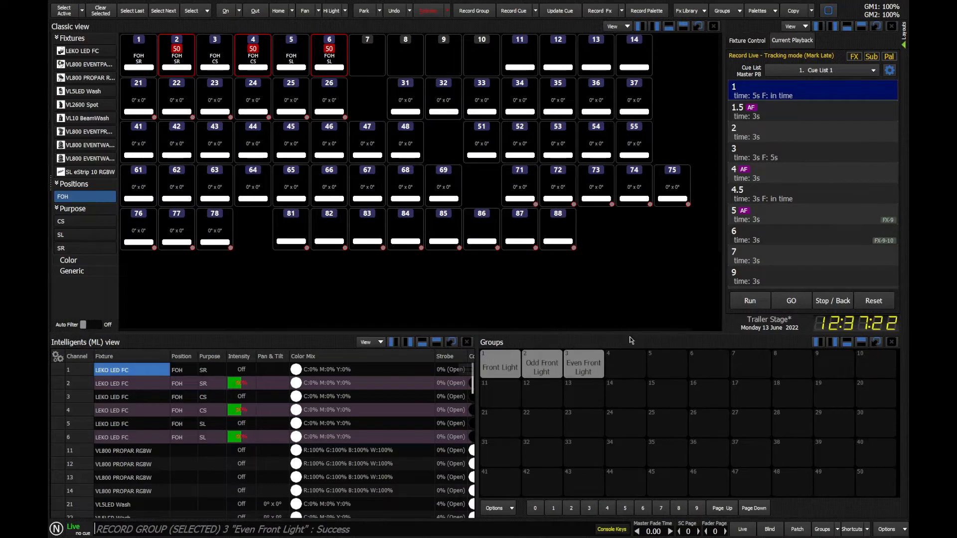
Step: Select the Even Front Light group in the Groups view, raise its intensity to about 57 percent, and release it
key(Escape)
click(595, 366)
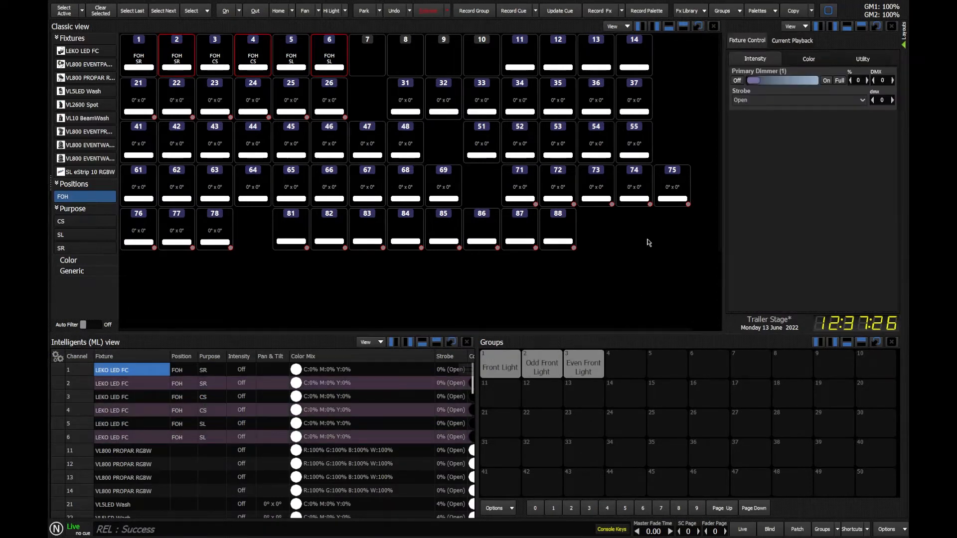
scroll(658, 253, up, 5)
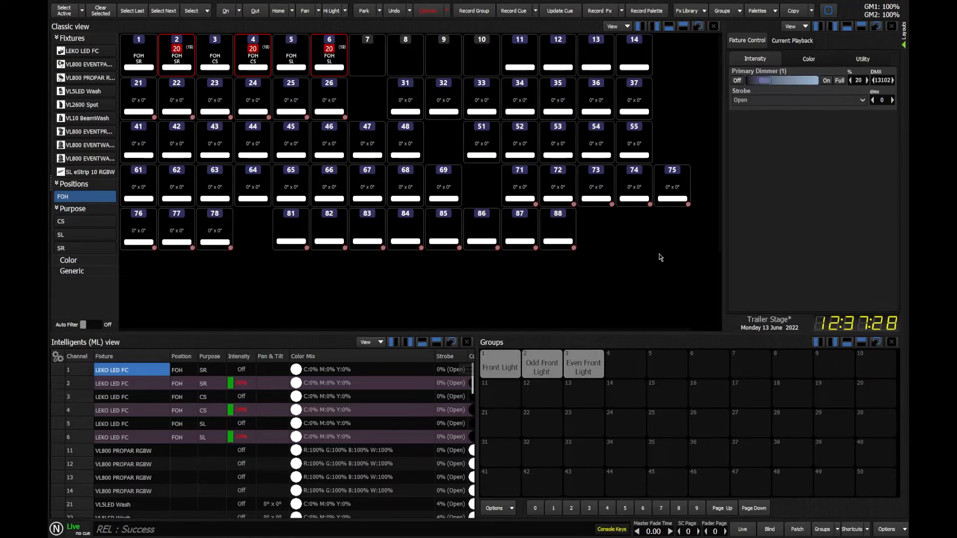
scroll(660, 257, up, 9)
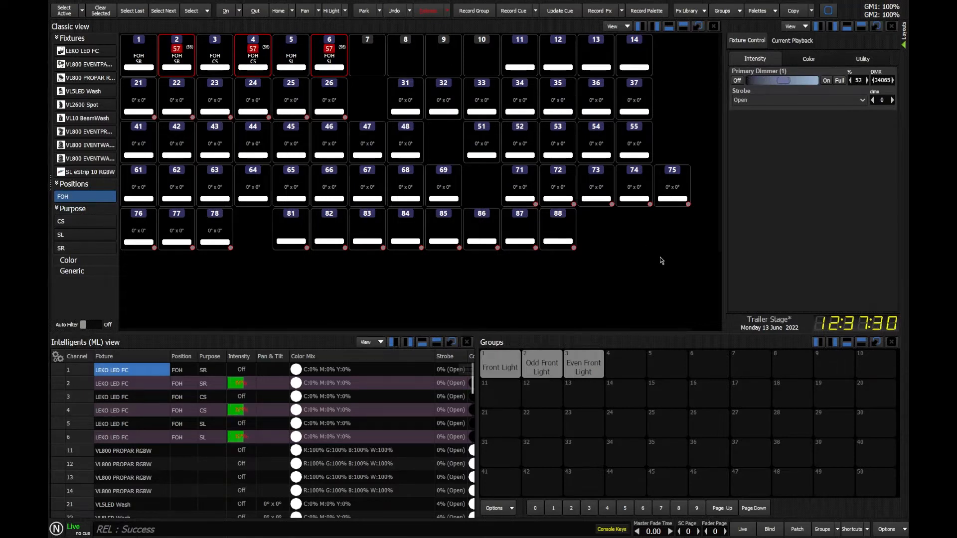
key(Escape)
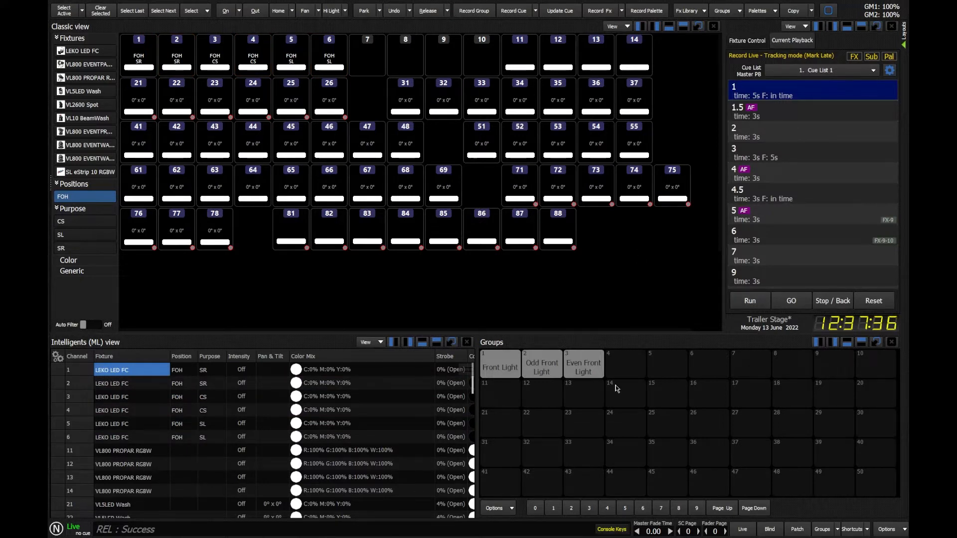
Step: Recall the Even Front Light group at its recorded level and release it
click(589, 367)
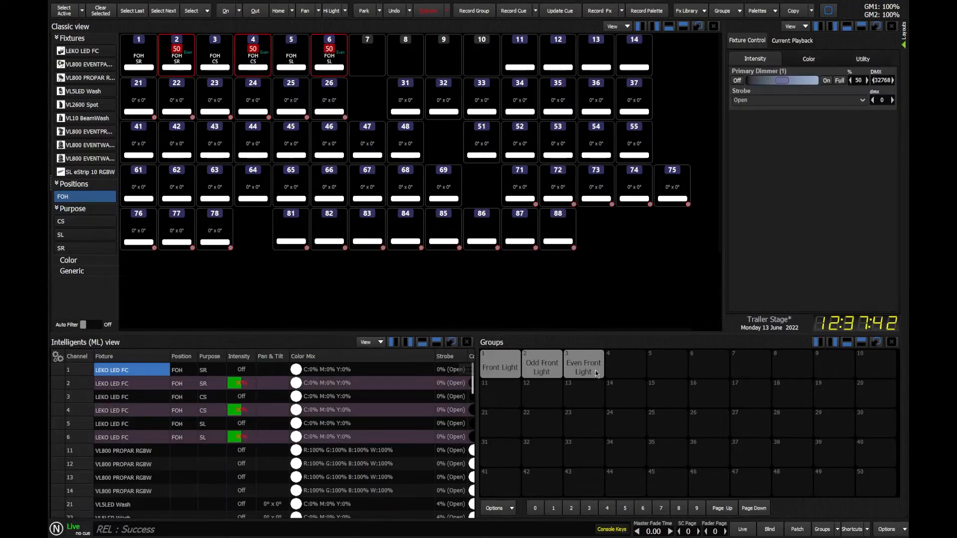
click(609, 322)
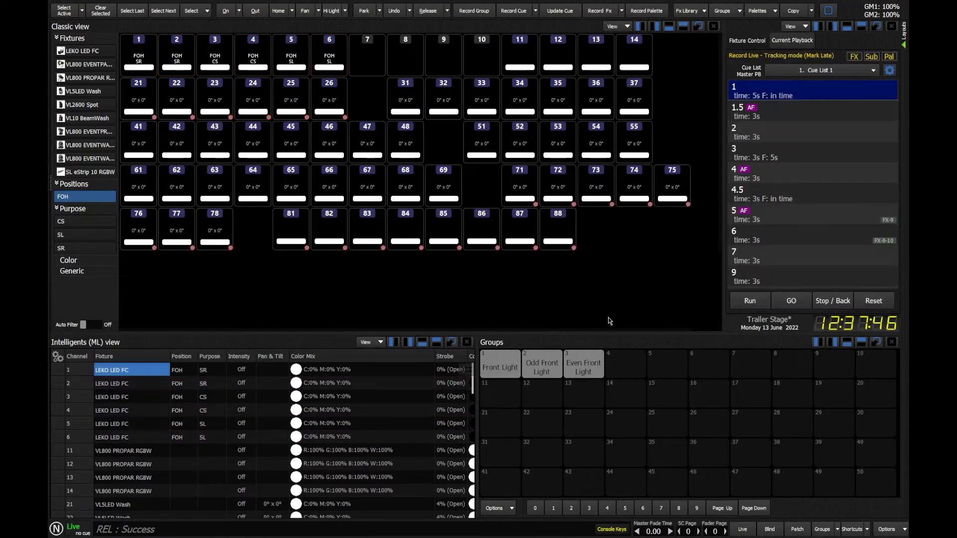
Step: Set group 3 to 50 percent with a command
text(GROUP 3)
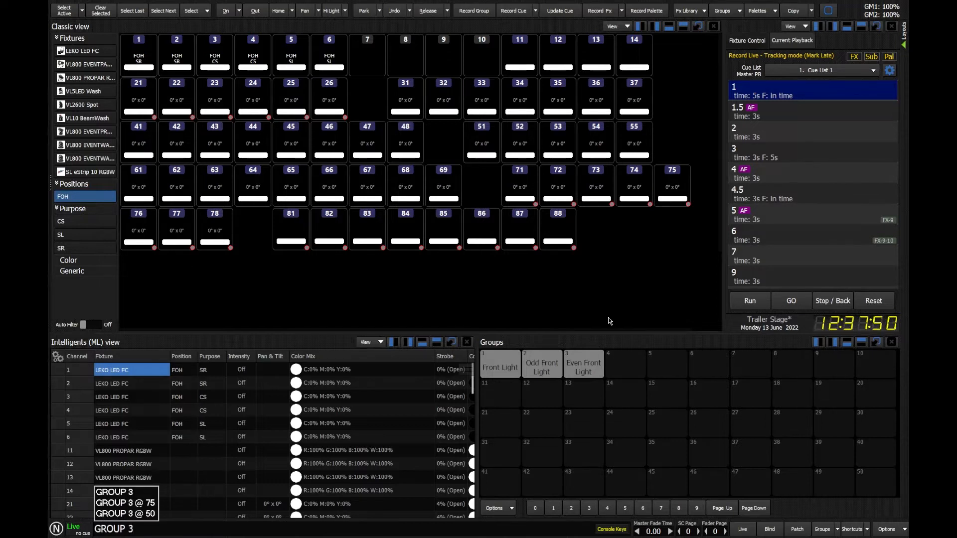
text( @ 50)
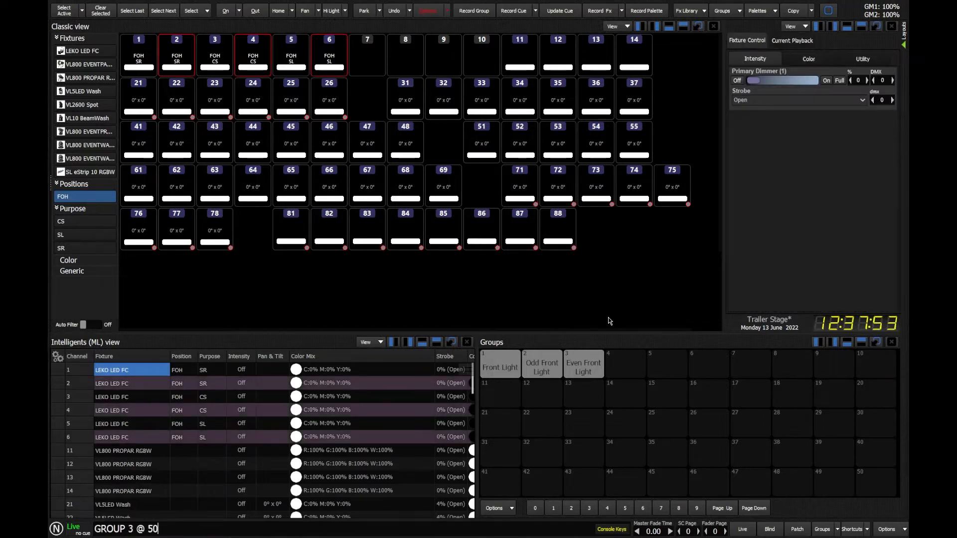
key(Return)
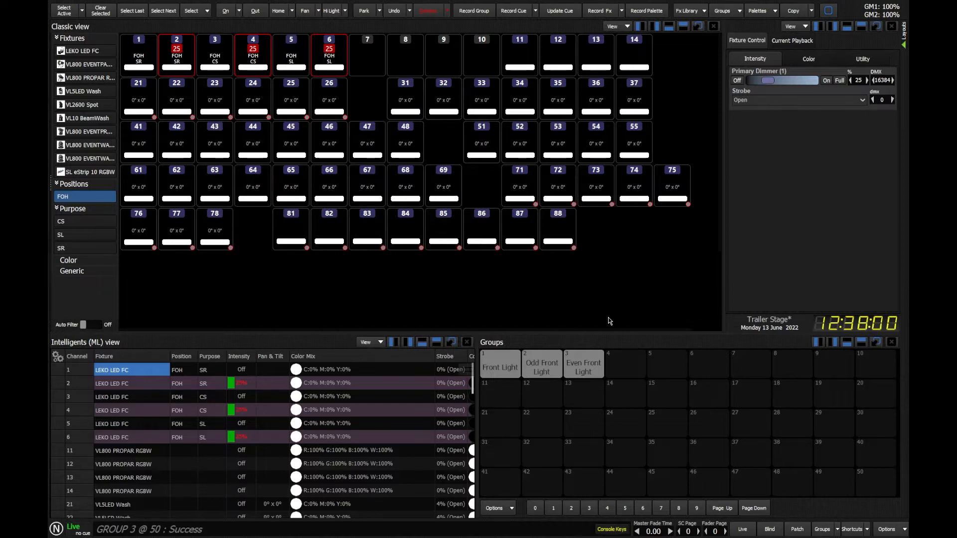
Step: Bring the selected group 3 channels to full and release them
text(@@)
key(Return)
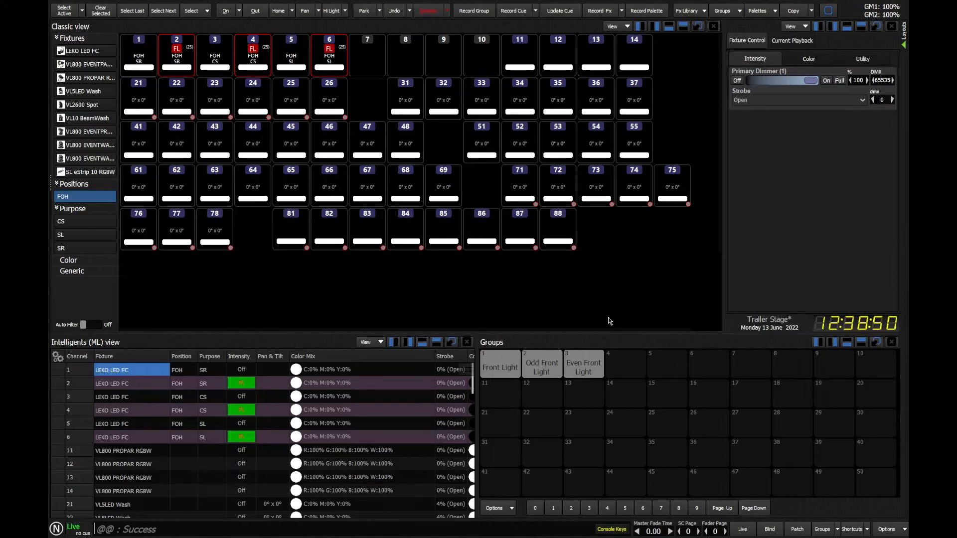
key(r)
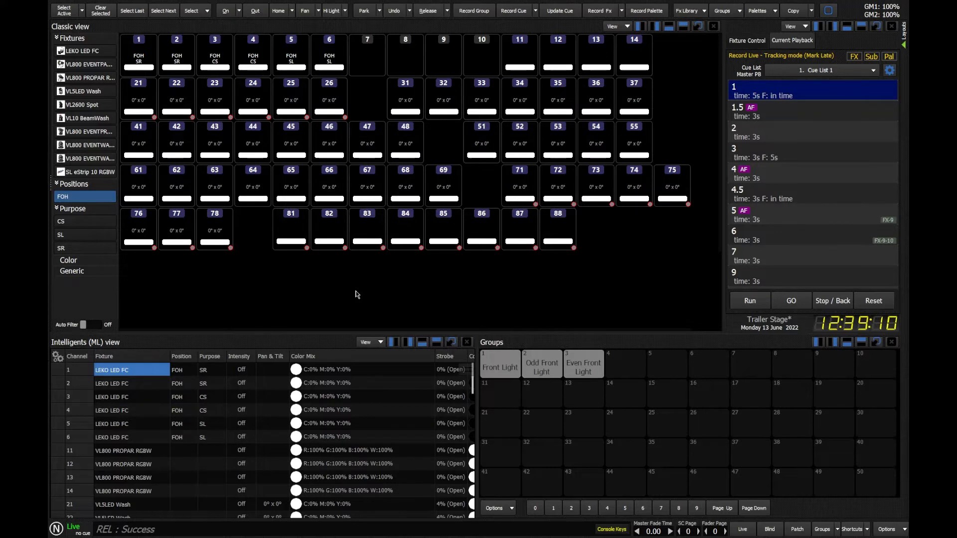
Step: Select channels 3 and 4 and record them as a new group named Centre
text(3+4)
key(Return)
click(468, 13)
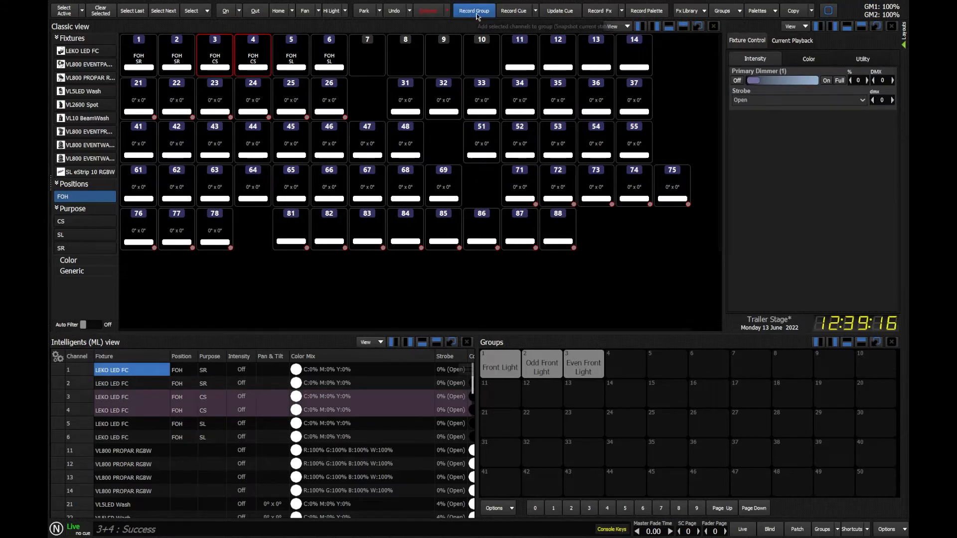
click(480, 16)
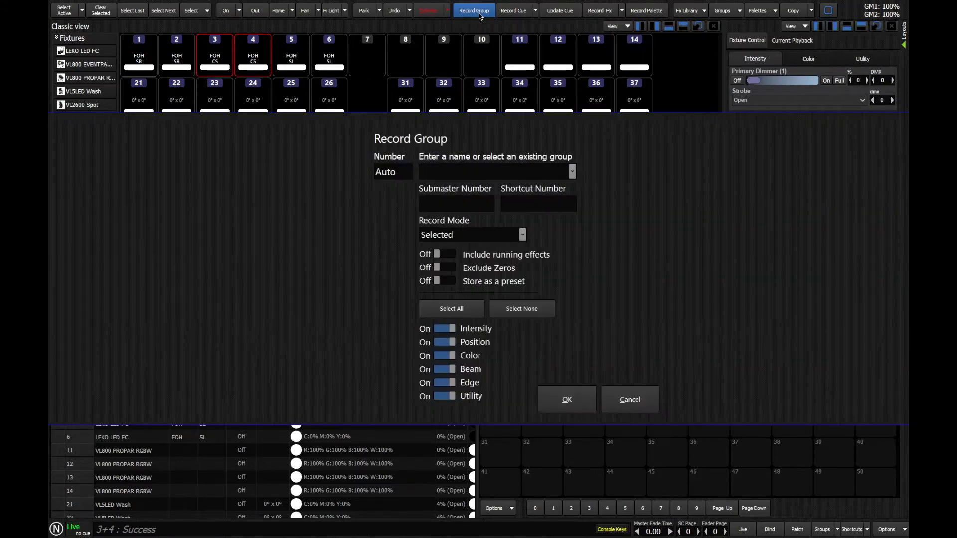
text(Centre)
click(573, 401)
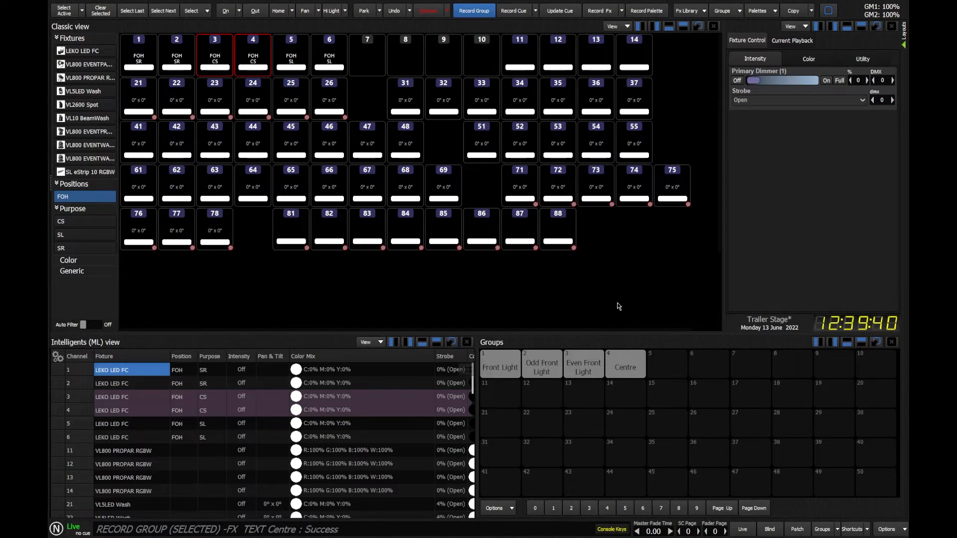
Step: Release the selected channels, recall the Centre group from the Groups view, and release it
key(Escape)
double_click(625, 363)
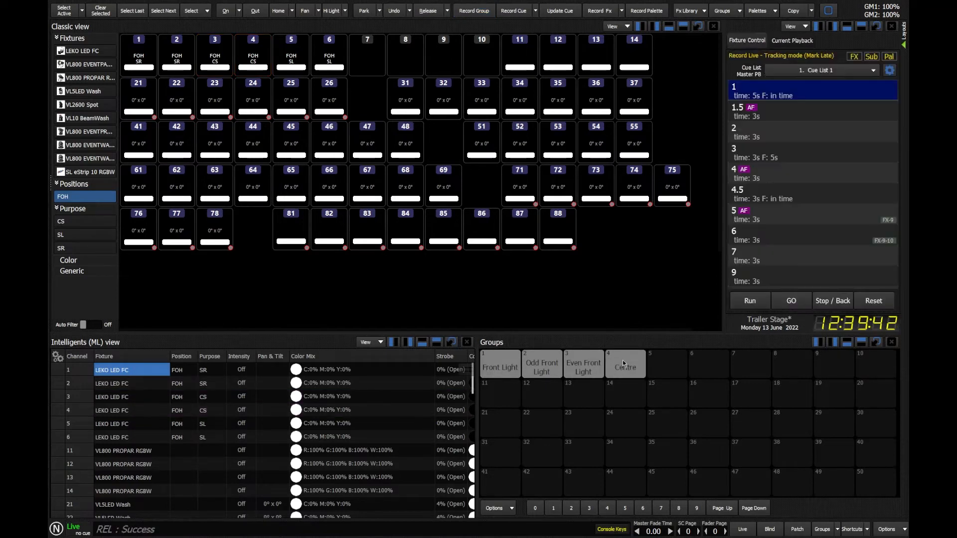
key(Escape)
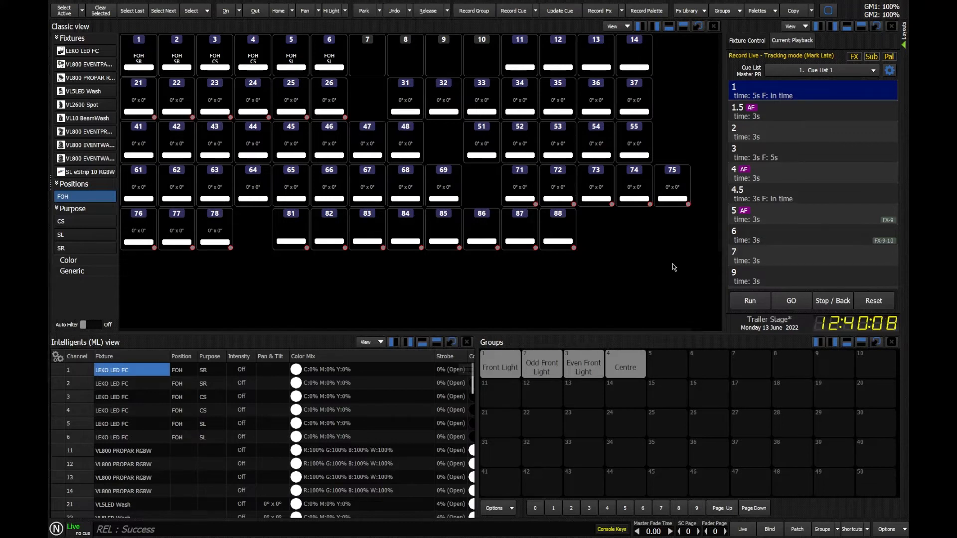
Step: Select group 1 and remove the channels of group 4 from the selection
text(g1)
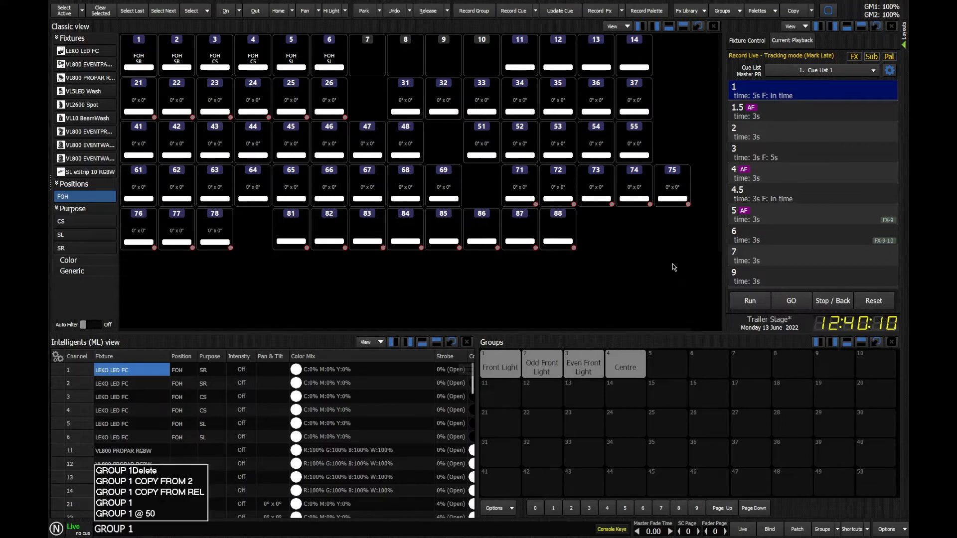
key(Return)
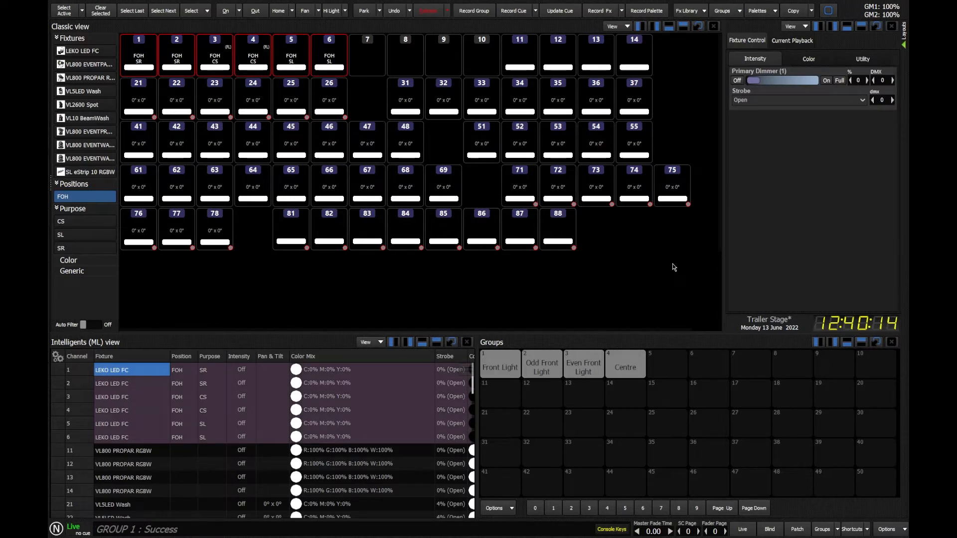
click(379, 530)
text(GROUP )
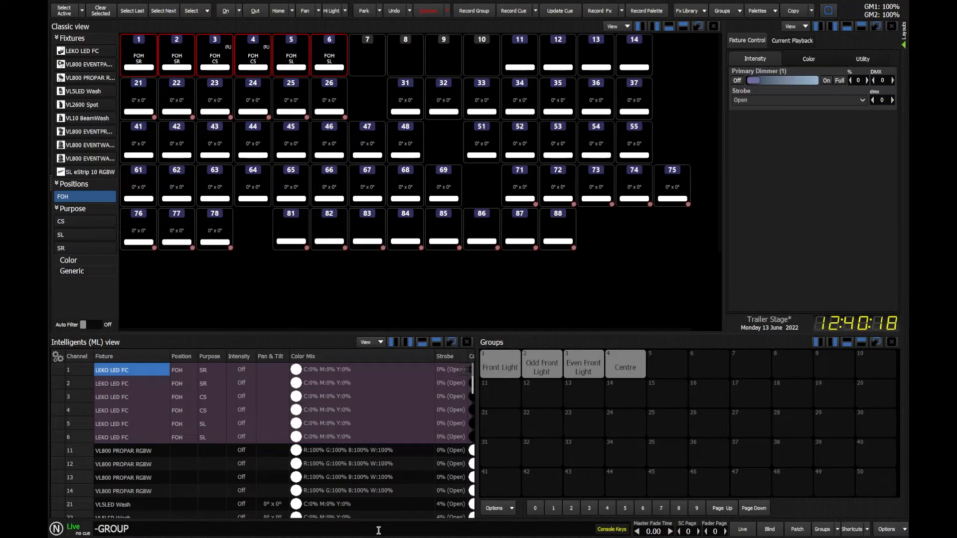
text(4)
key(Return)
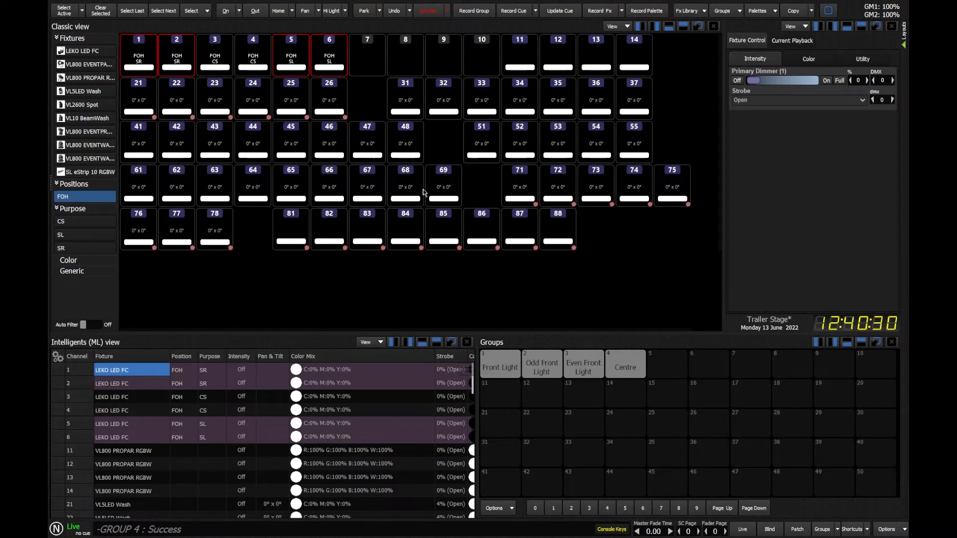
Step: Release the selection, copy group 4 to a new group 10, and refresh the Groups view on page 0
key(Escape)
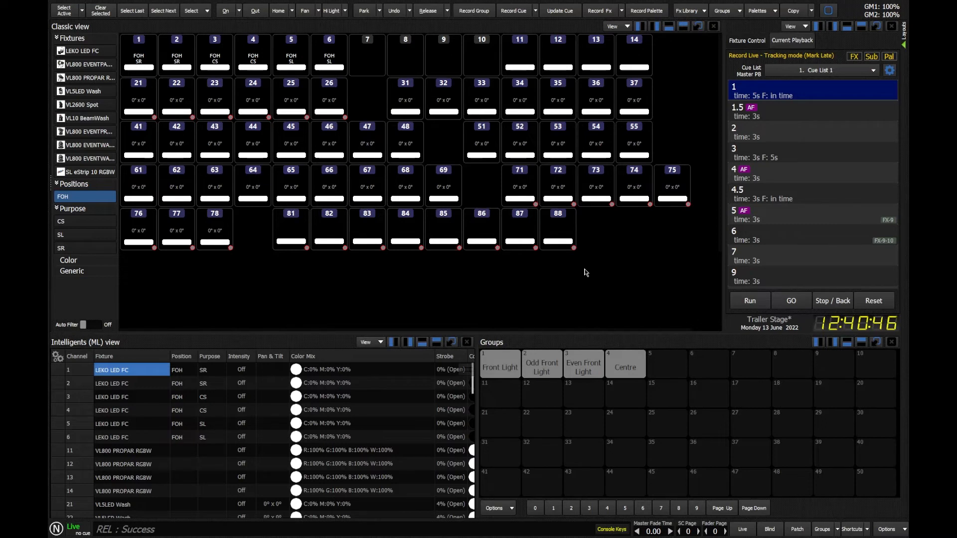
text(g1)
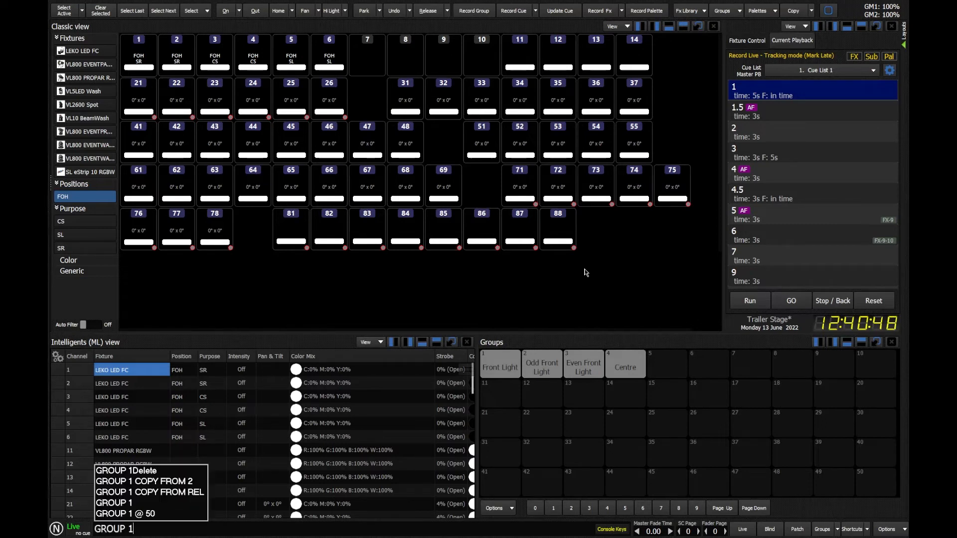
text(0c)
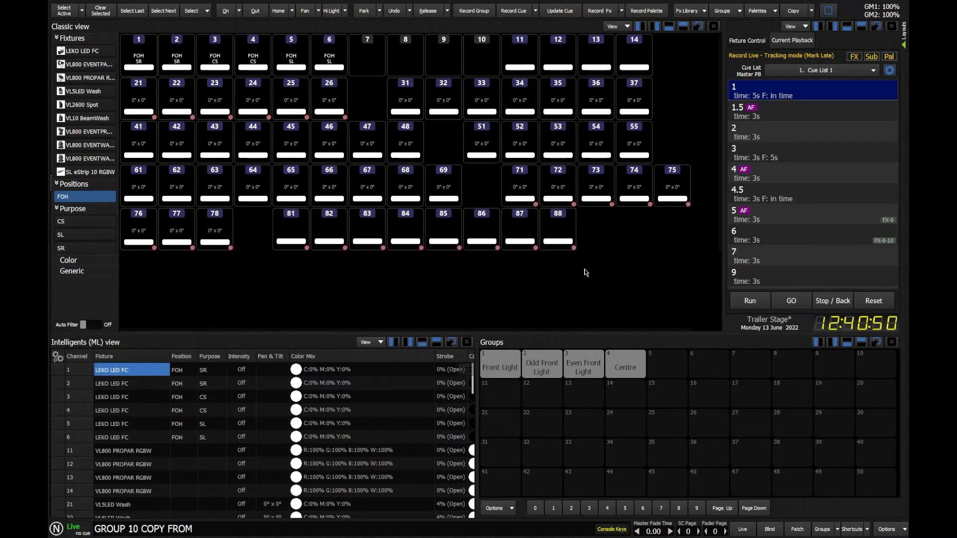
text(4)
key(Return)
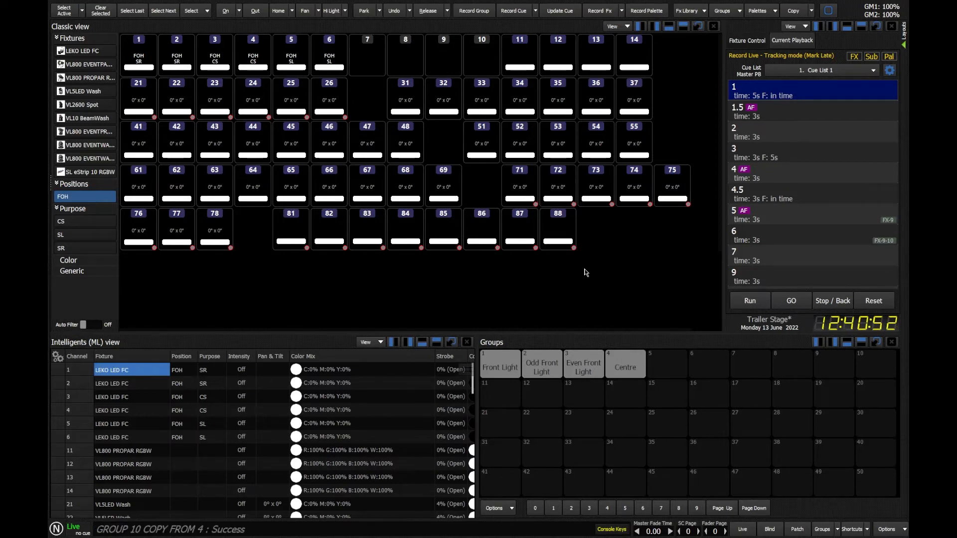
click(537, 508)
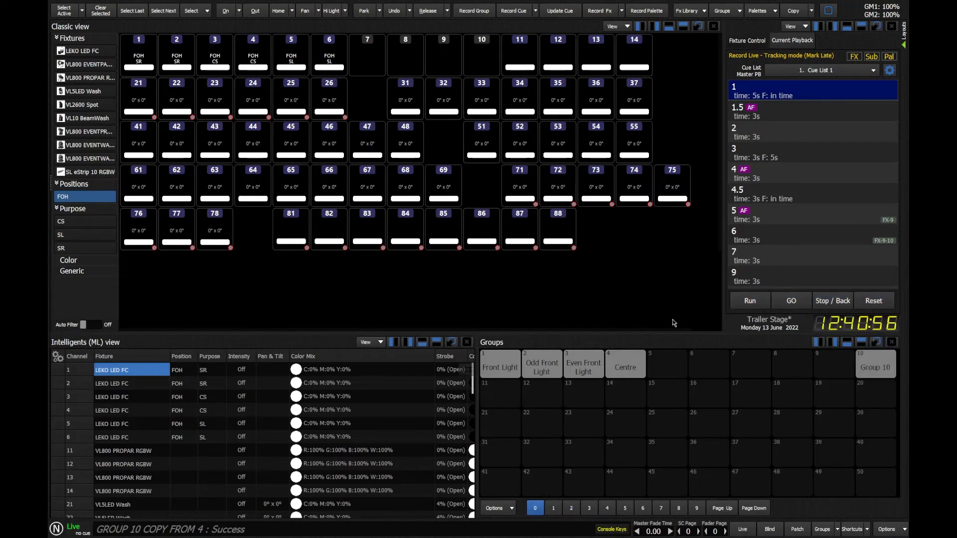
Step: Recall group 10 from the Groups view and release it
click(875, 371)
click(873, 371)
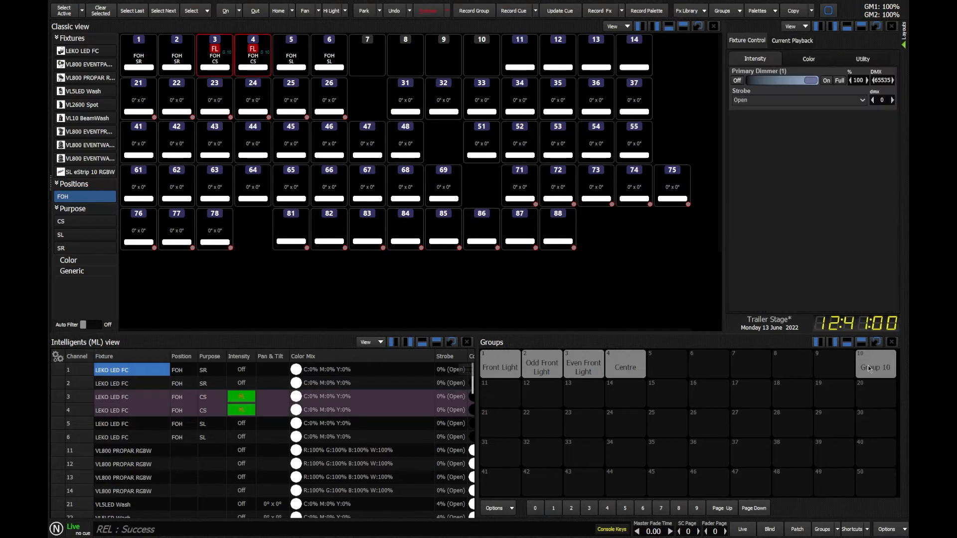
click(550, 249)
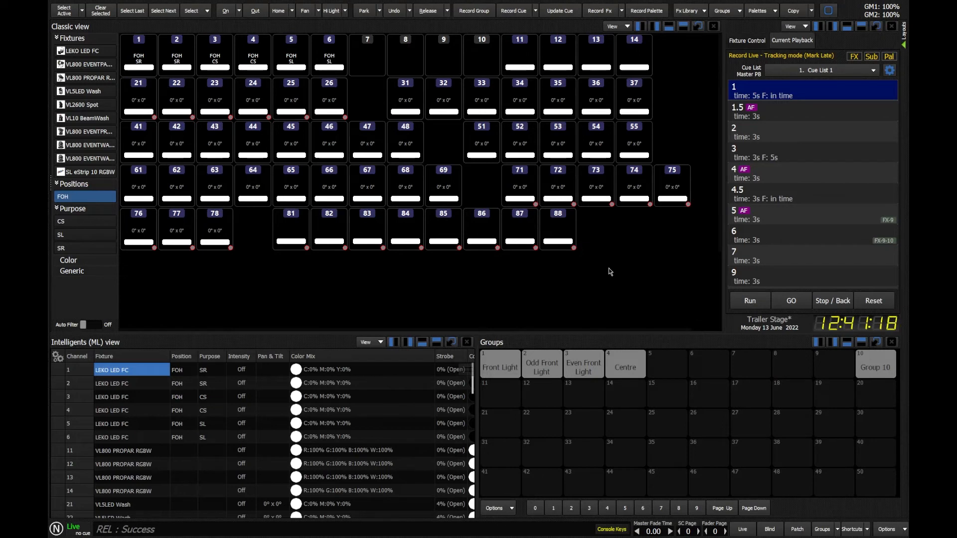
Step: Open the full group list filtered to Groups and create a new blank channel group named Back Light
click(824, 530)
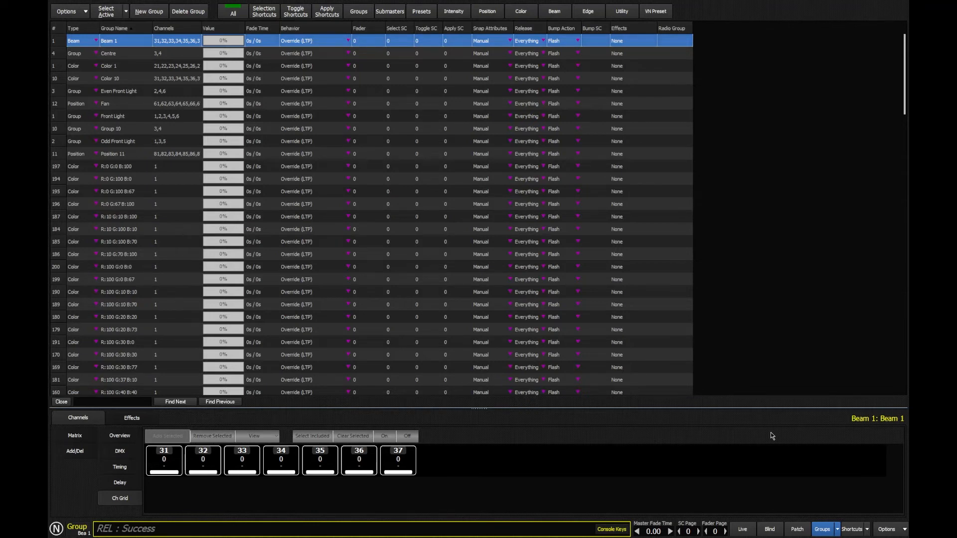
click(357, 12)
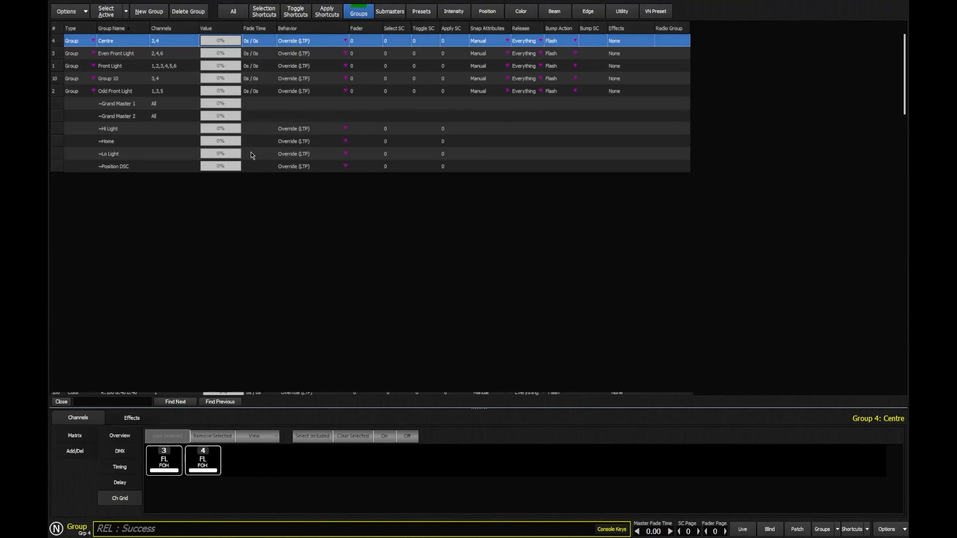
click(145, 13)
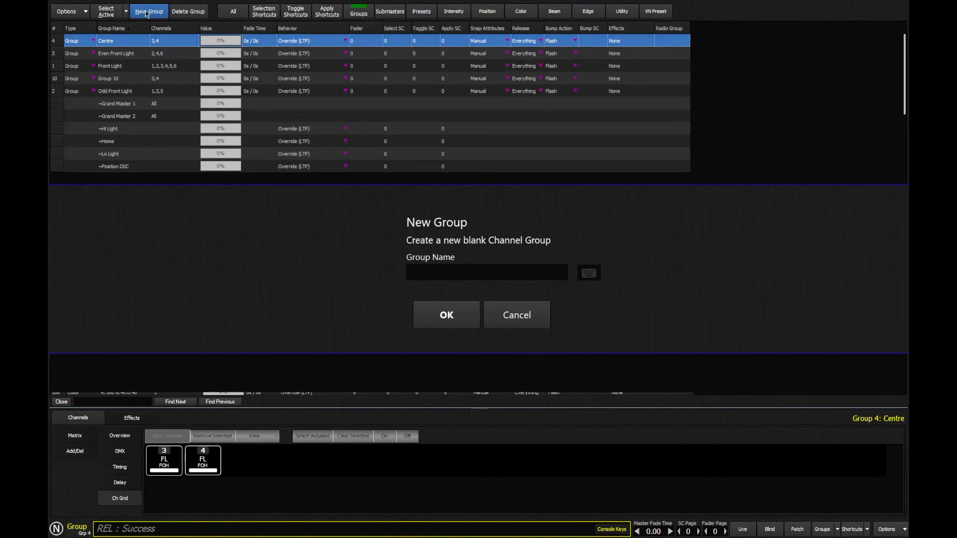
text(Back Logh)
key(BackSpace)
key(BackSpace)
key(BackSpace)
text(ight)
key(Return)
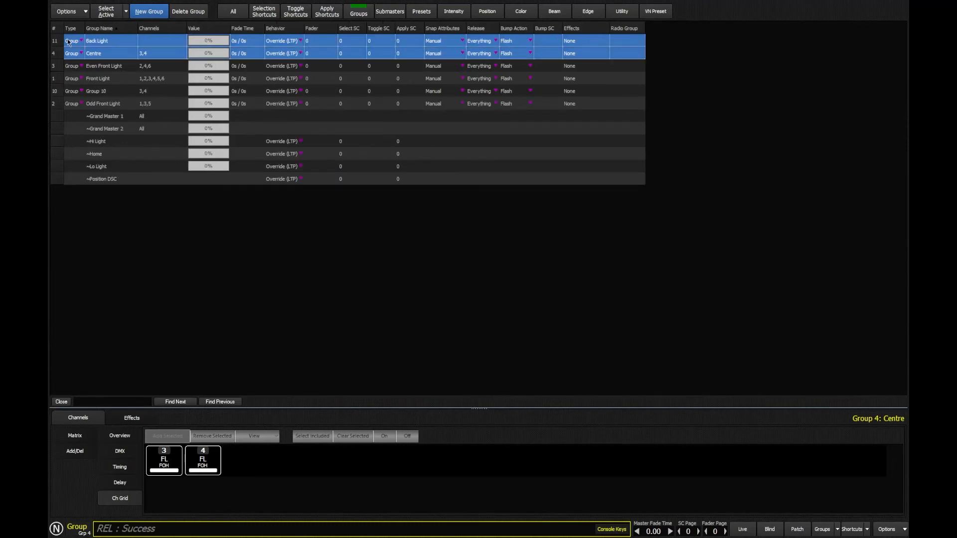
Step: Assign channels 11 through 14 to the Back Light group in the group list
click(159, 44)
click(158, 40)
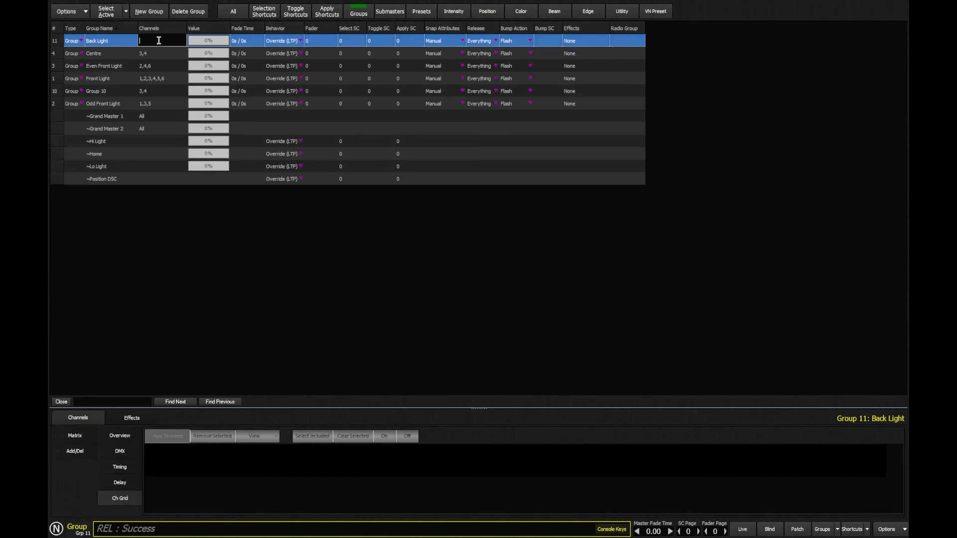
text(11/14)
key(Return)
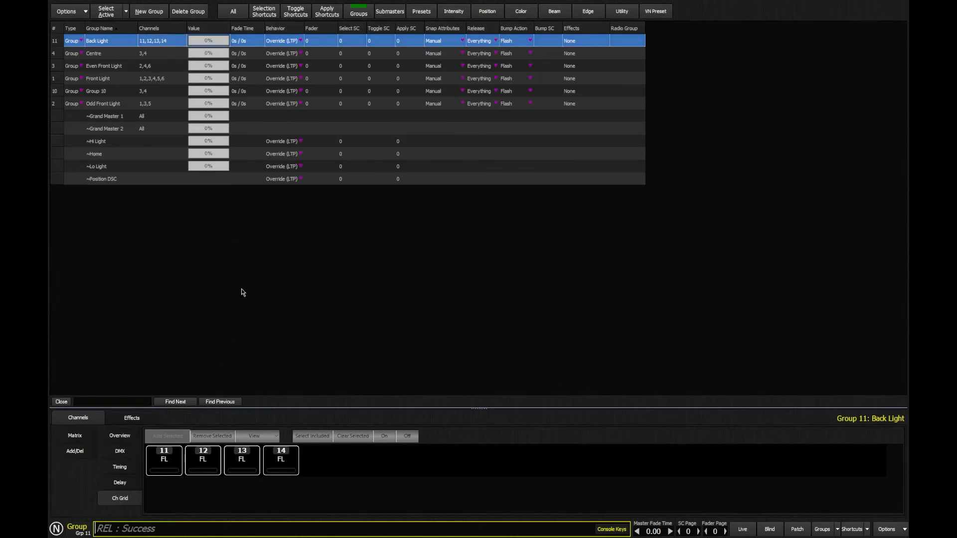
Step: Select group 11, Back Light, and delete it from the group list
text(g11)
key(Return)
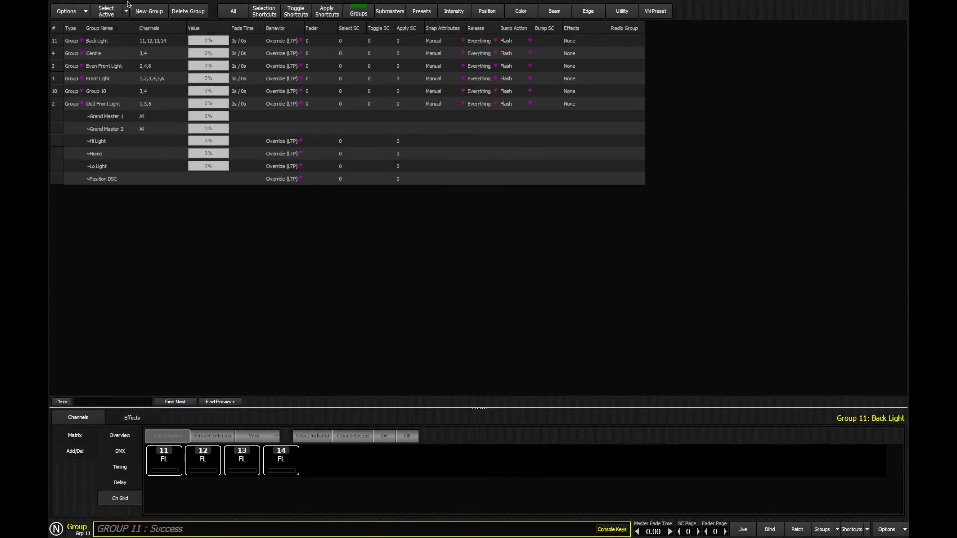
click(185, 12)
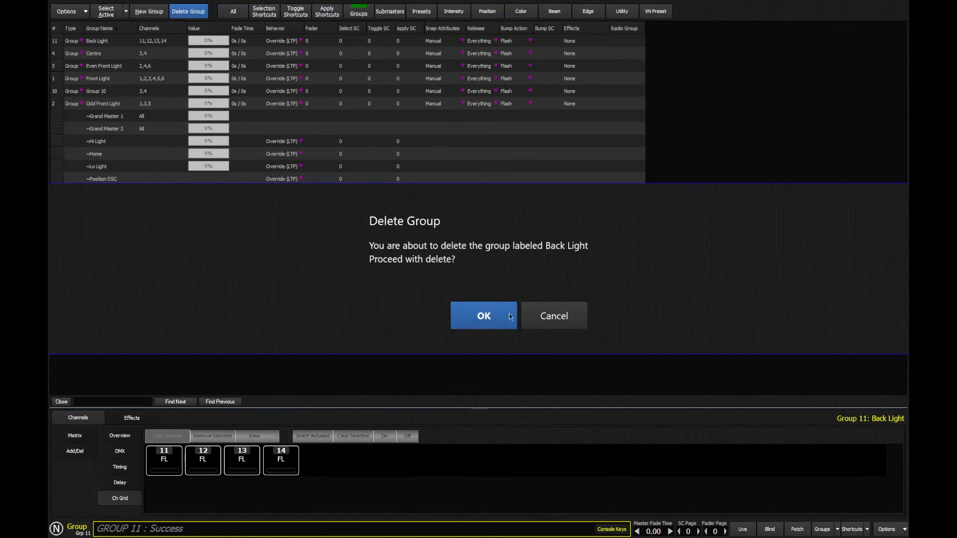
click(484, 317)
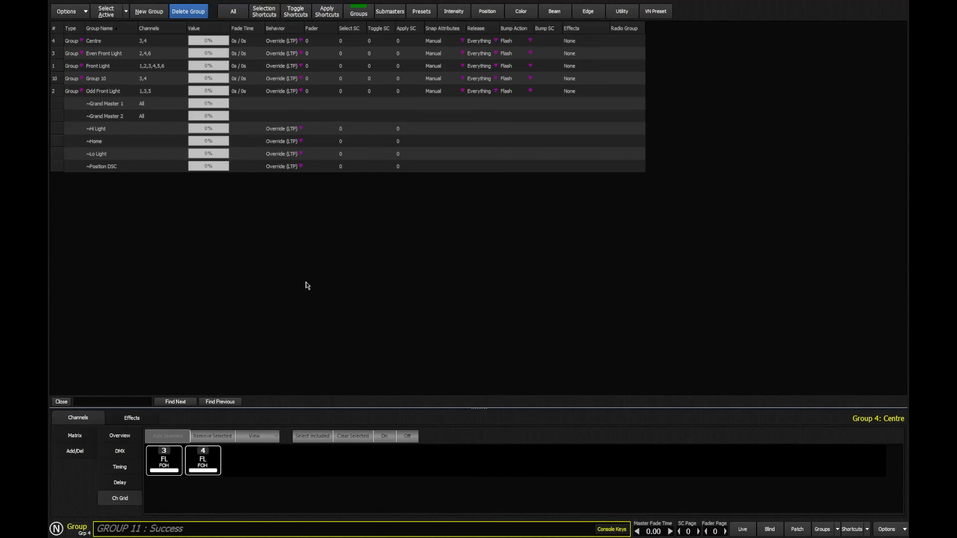
Step: Open group 2, Odd Front Light, for editing and add channel 31 to its channel list
text(g2)
key(Return)
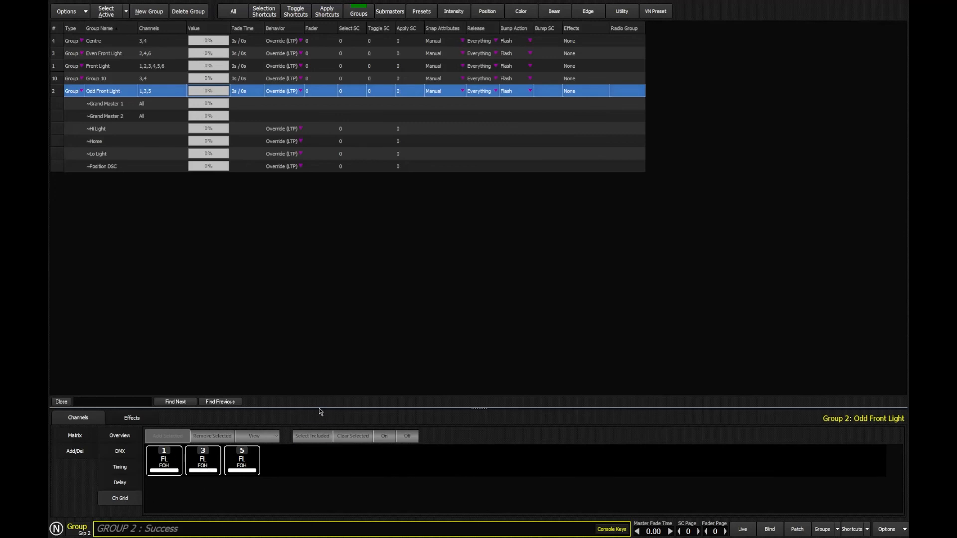
drag(321, 406, 317, 357)
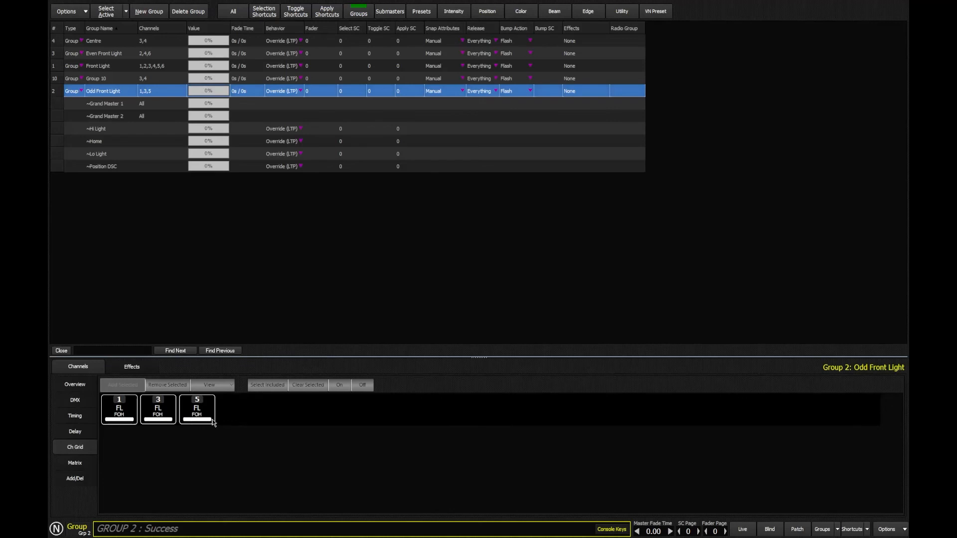
click(160, 90)
text(,31)
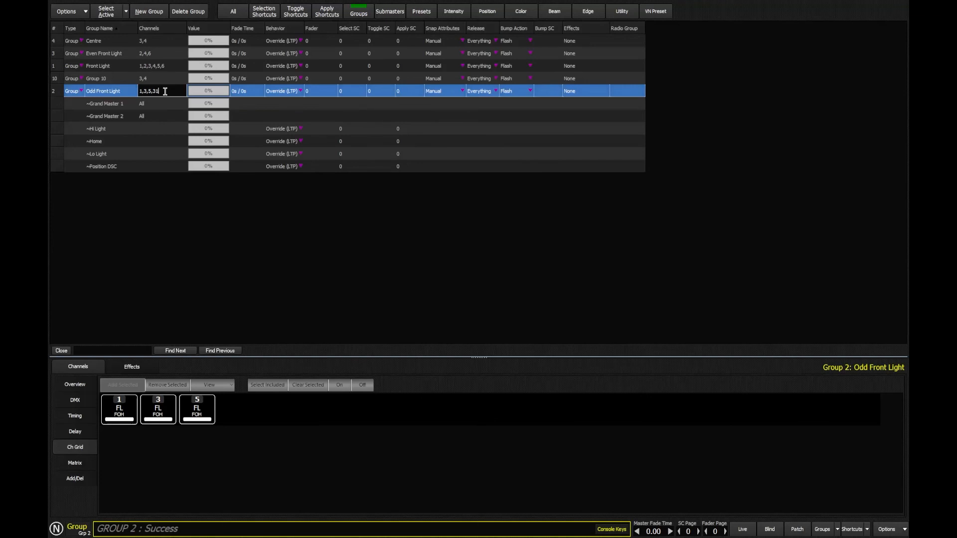
key(Return)
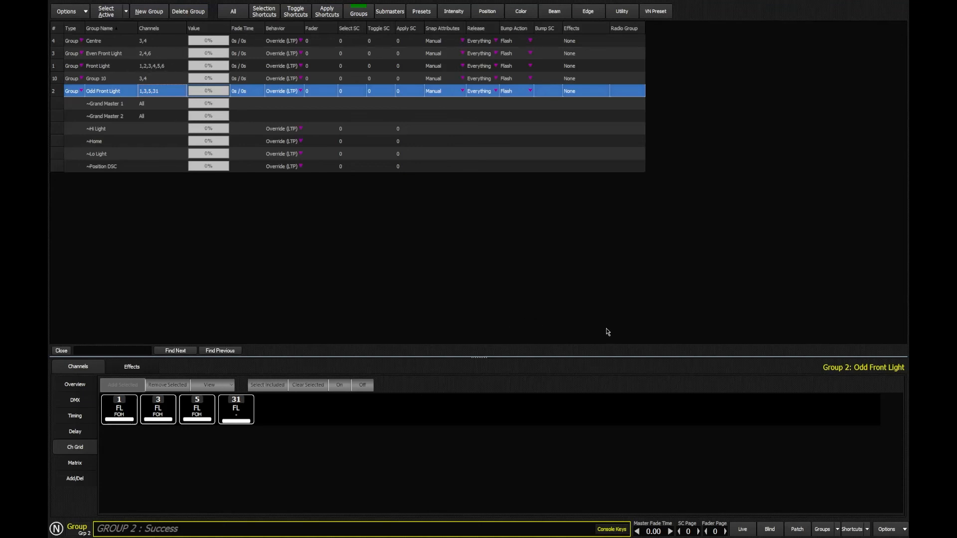
Step: Return to Live, release everything, and recall the Odd Front Light group from the Groups view
click(745, 529)
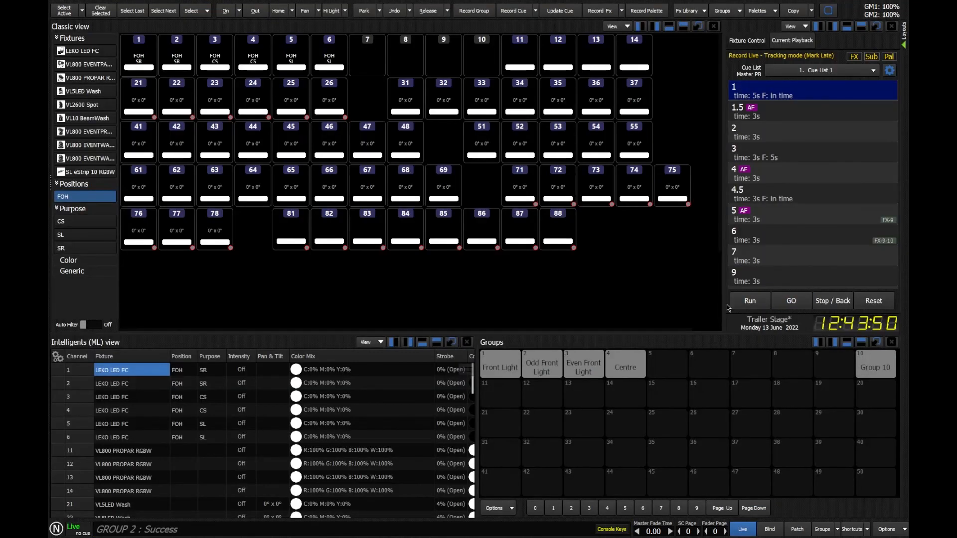
key(r)
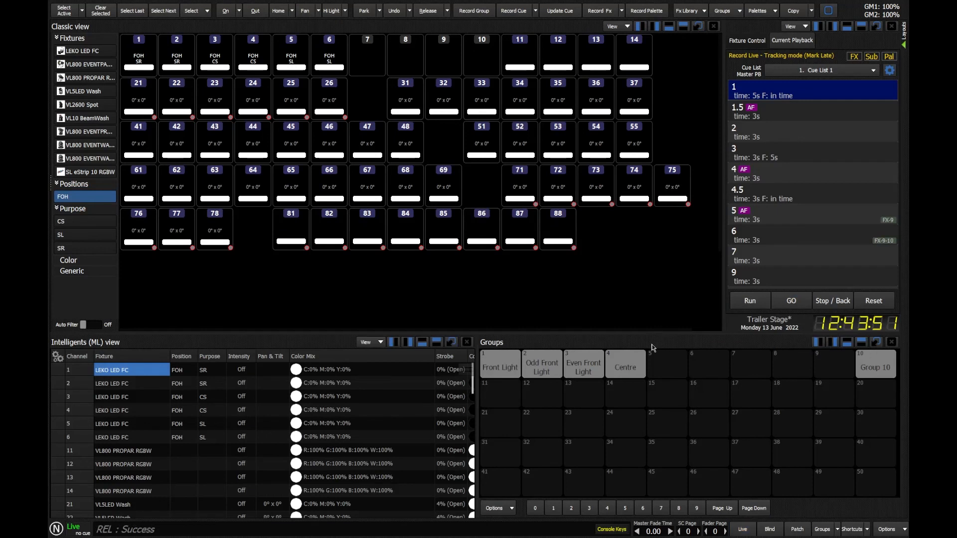
click(547, 365)
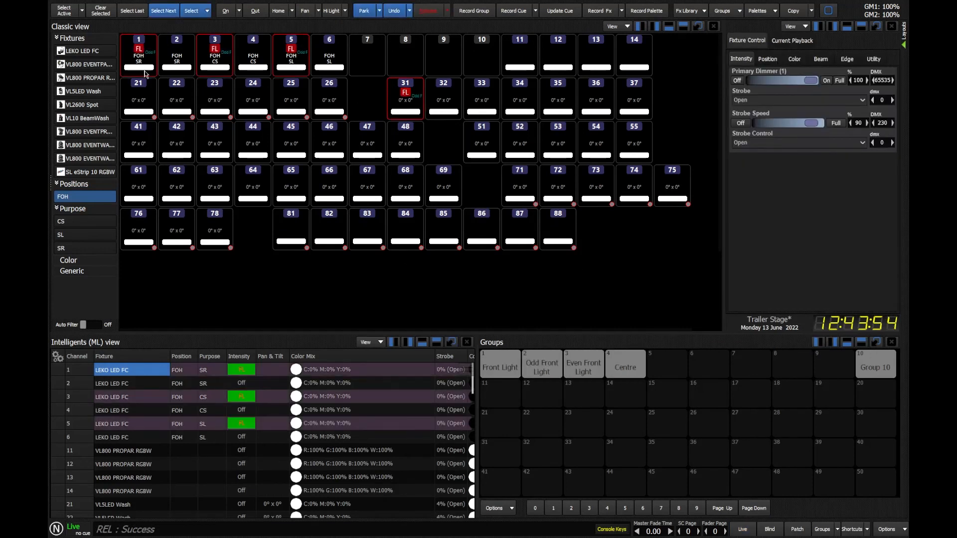